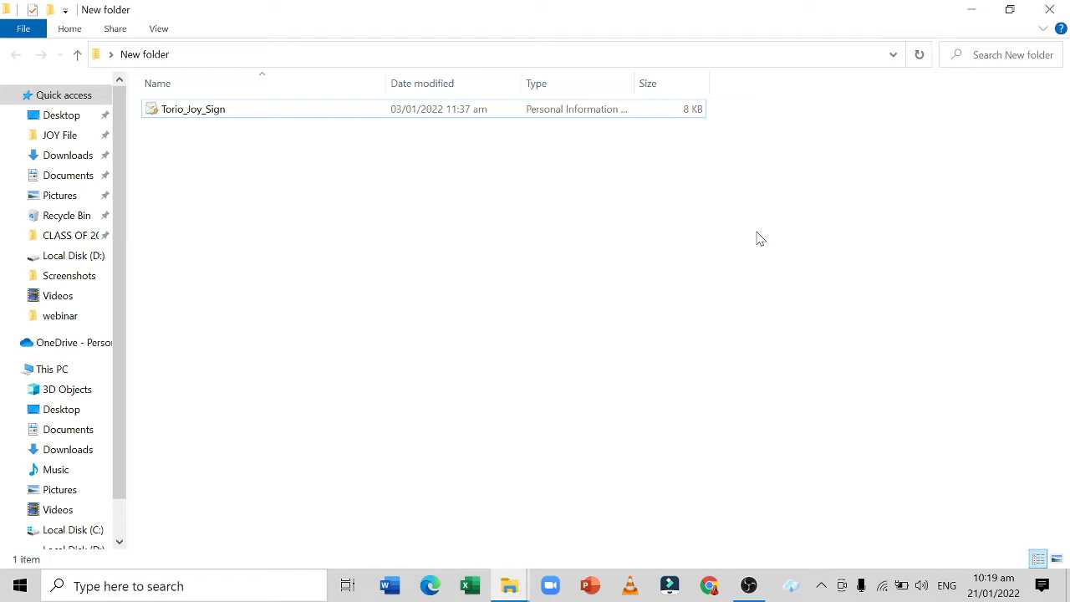
Start importing the .p12 signing certificate in New folder, using the Current User store and the preset file path.
{"action": "left_click", "coordinate": [198, 116]}
{"action": "left_click", "coordinate": [192, 118]}
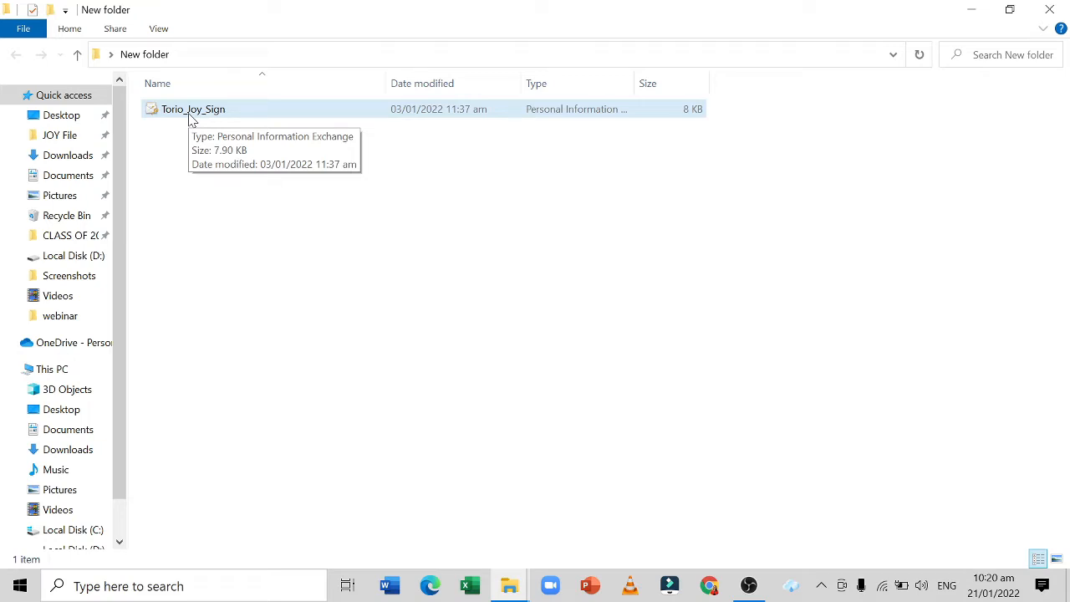
{"action": "left_click", "coordinate": [217, 116]}
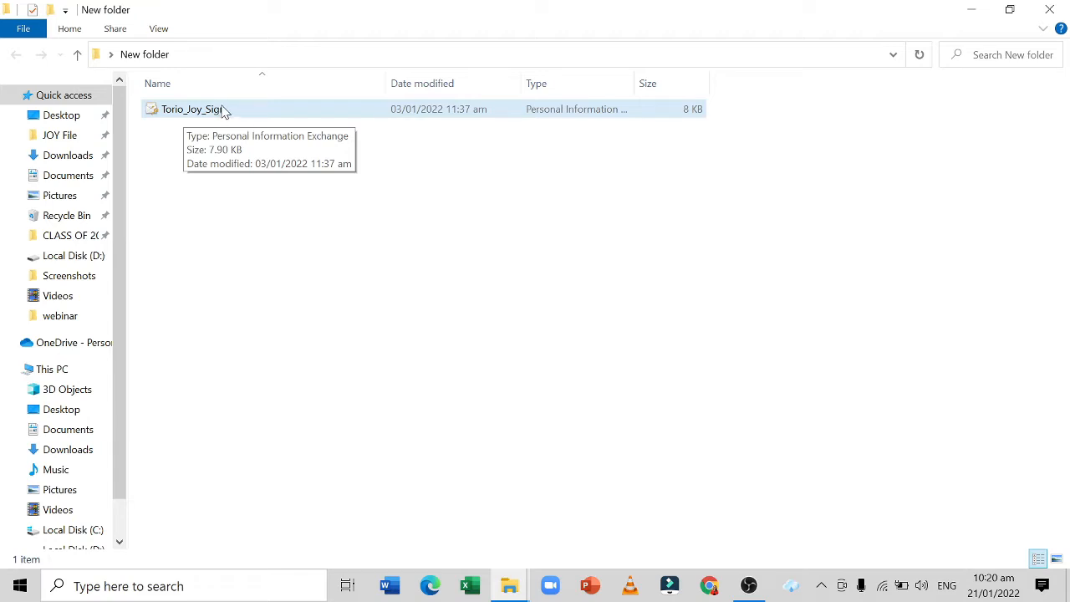
{"action": "right_click", "coordinate": [220, 117]}
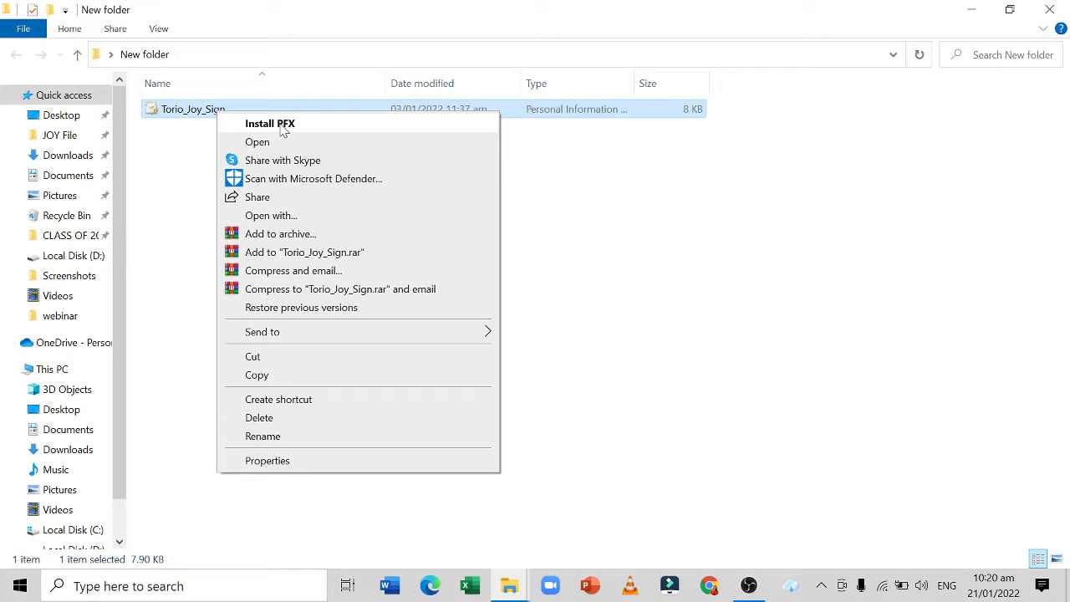
{"action": "double_click", "coordinate": [186, 112]}
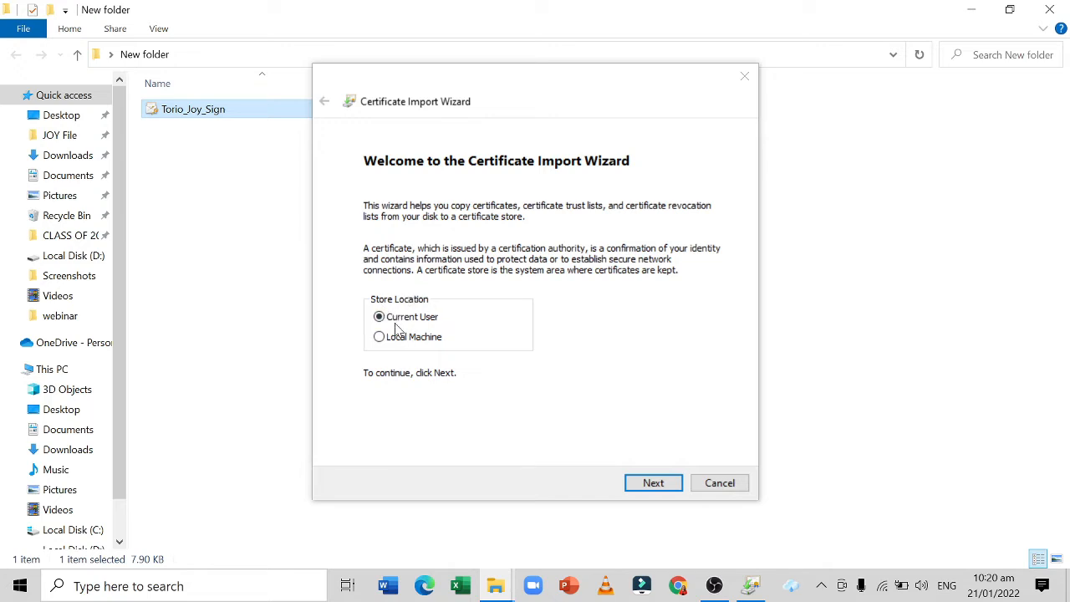
{"action": "left_click", "coordinate": [653, 482]}
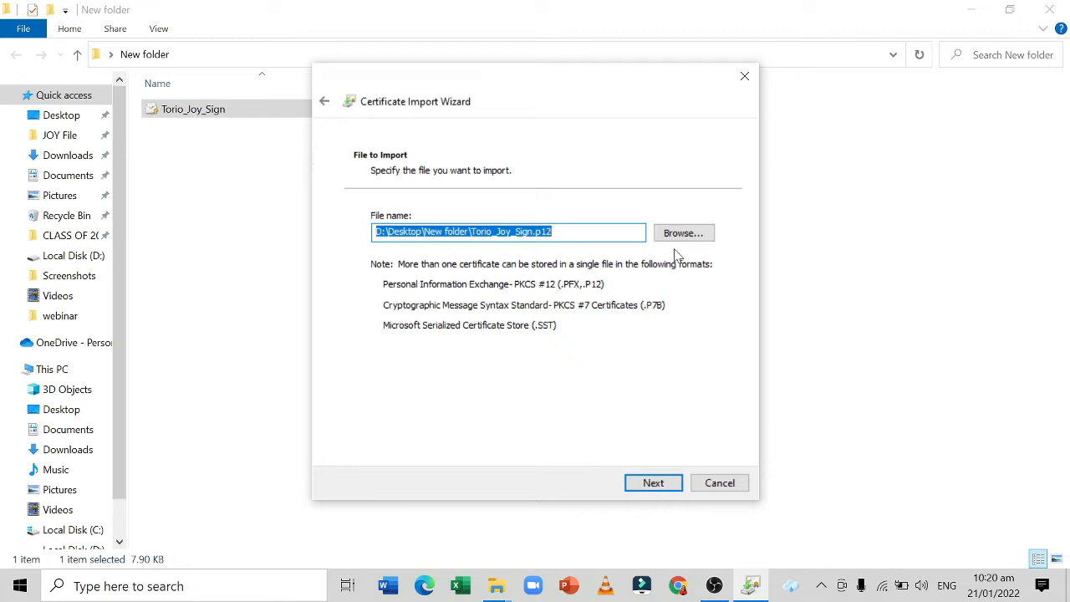
{"action": "left_click", "coordinate": [646, 489]}
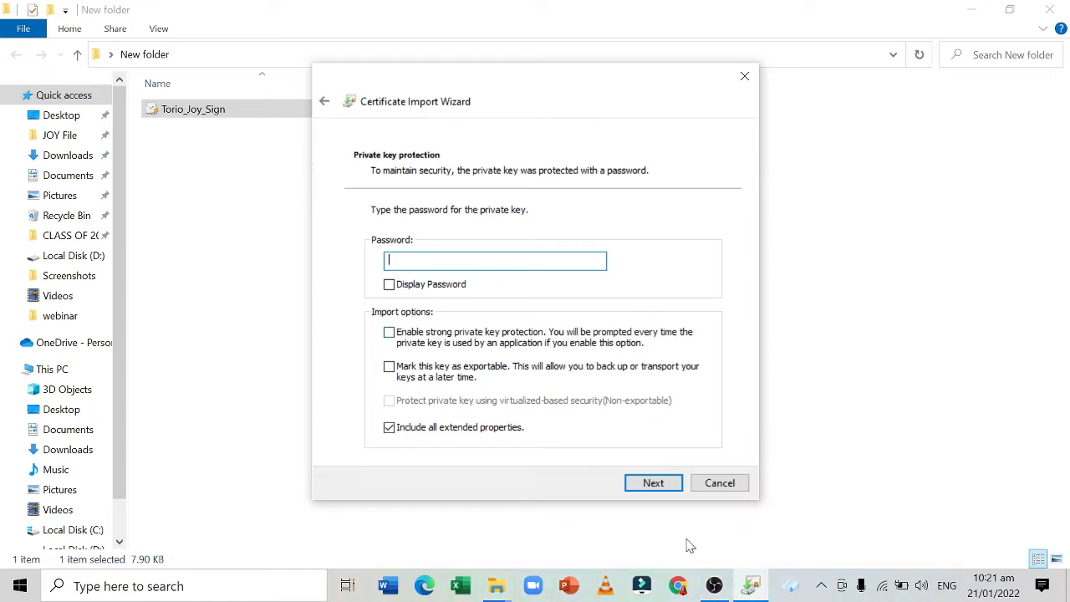
Enter the private key password from the PNPKI email, enable strong private key protection, and mark the key as exportable.
{"action": "left_click", "coordinate": [681, 594]}
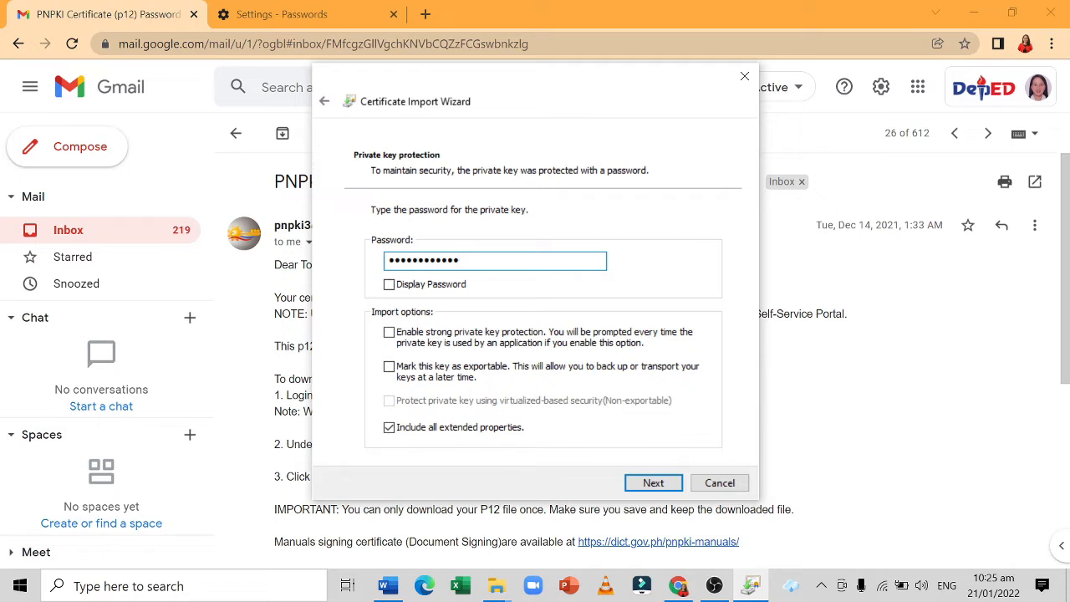
{"action": "left_click", "coordinate": [389, 333]}
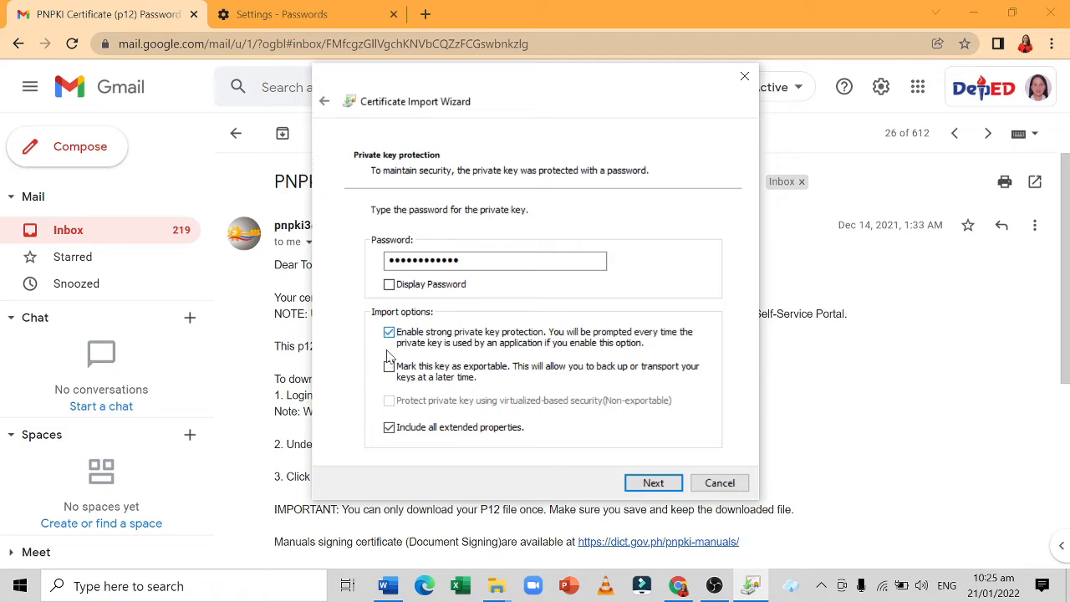
{"action": "left_click", "coordinate": [389, 376]}
{"action": "left_click", "coordinate": [654, 484]}
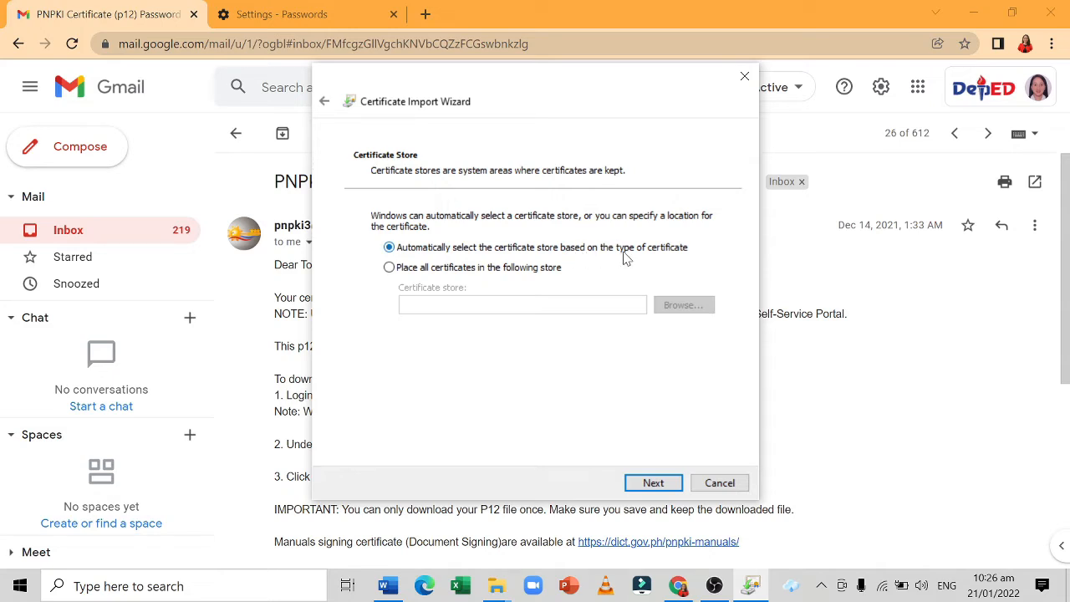
Finish the import wizard with automatic certificate store selection and choose the High security level for the private key.
{"action": "left_click", "coordinate": [660, 485]}
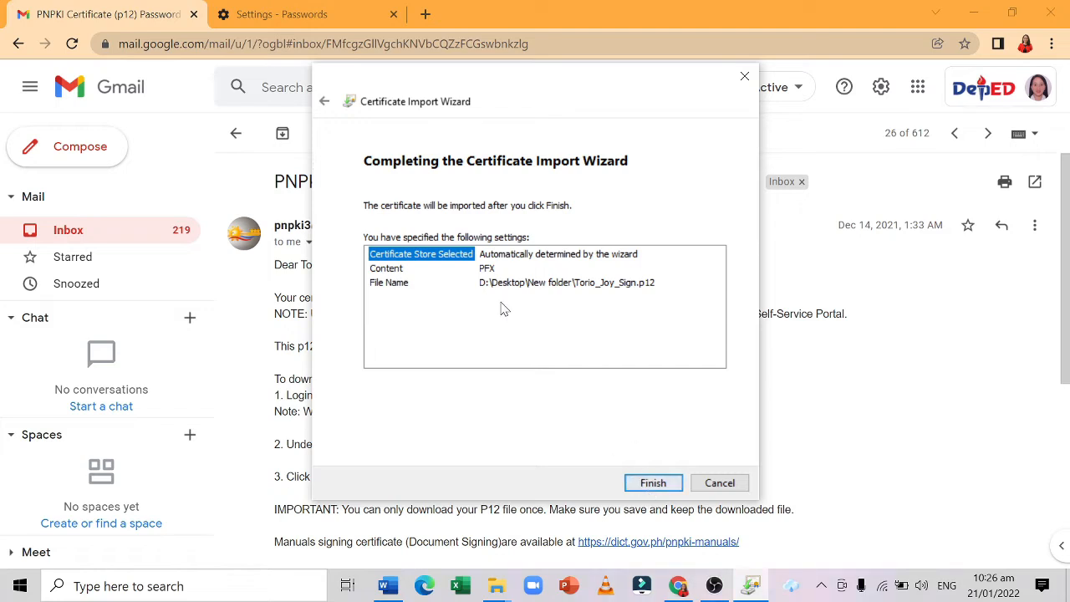
{"action": "left_click", "coordinate": [653, 483]}
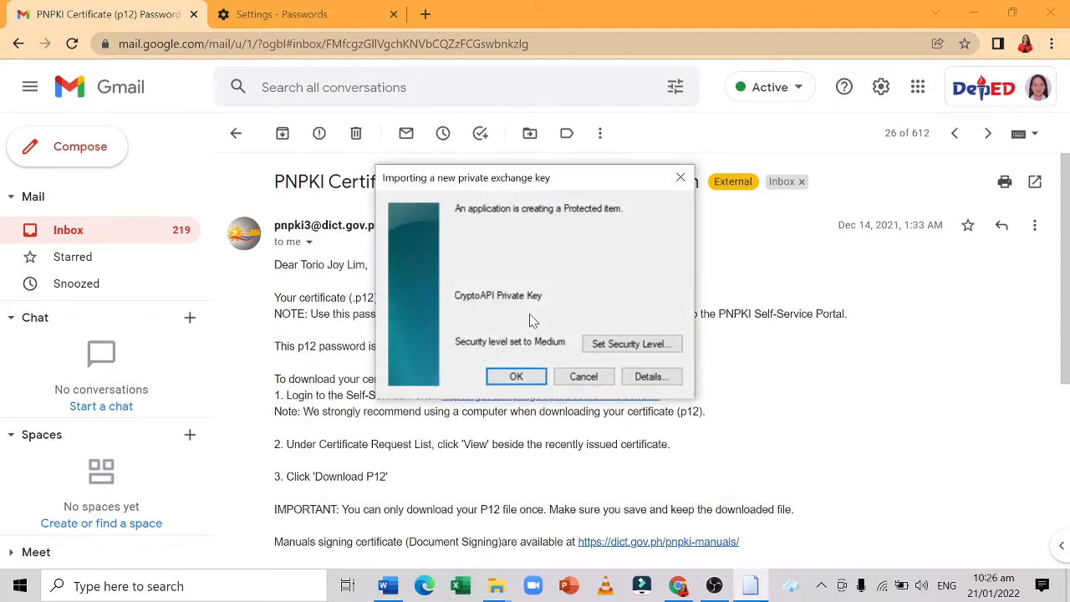
{"action": "left_click", "coordinate": [633, 346]}
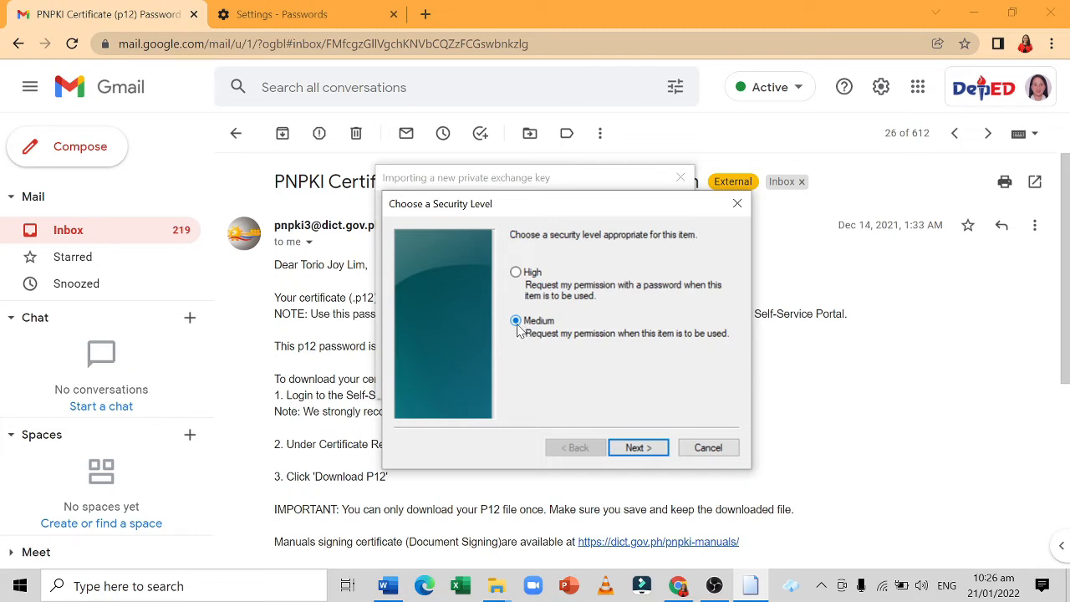
{"action": "left_click", "coordinate": [516, 272]}
{"action": "key", "text": "Return"}
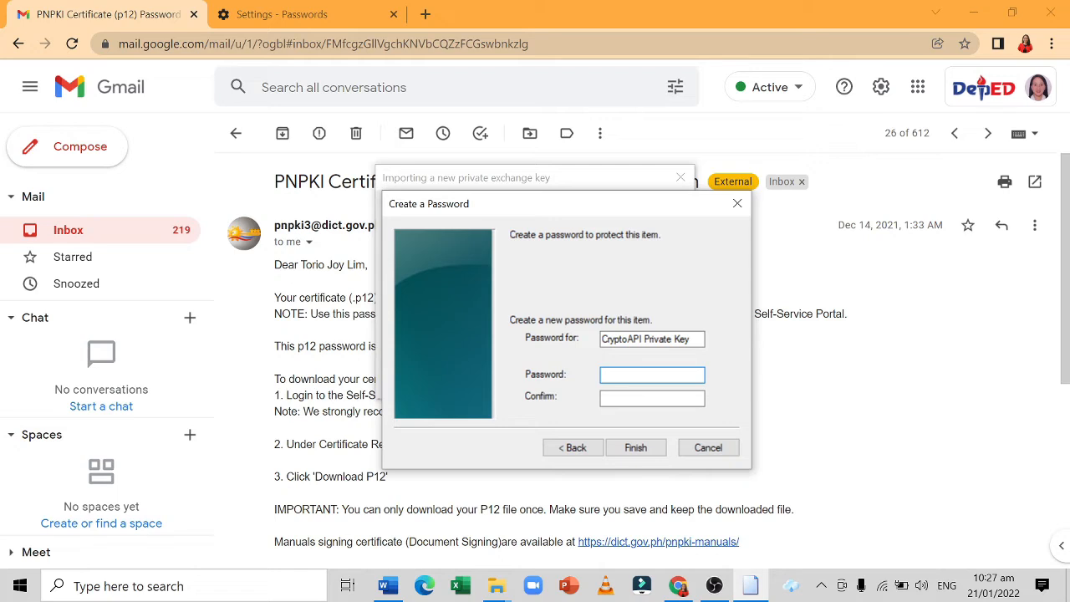
Create and confirm a new password for the CryptoAPI Private Key, and accept the key import.
{"action": "type", "text": "••••••••••••••"}
{"action": "key", "text": "Tab"}
{"action": "type", "text": "•"}
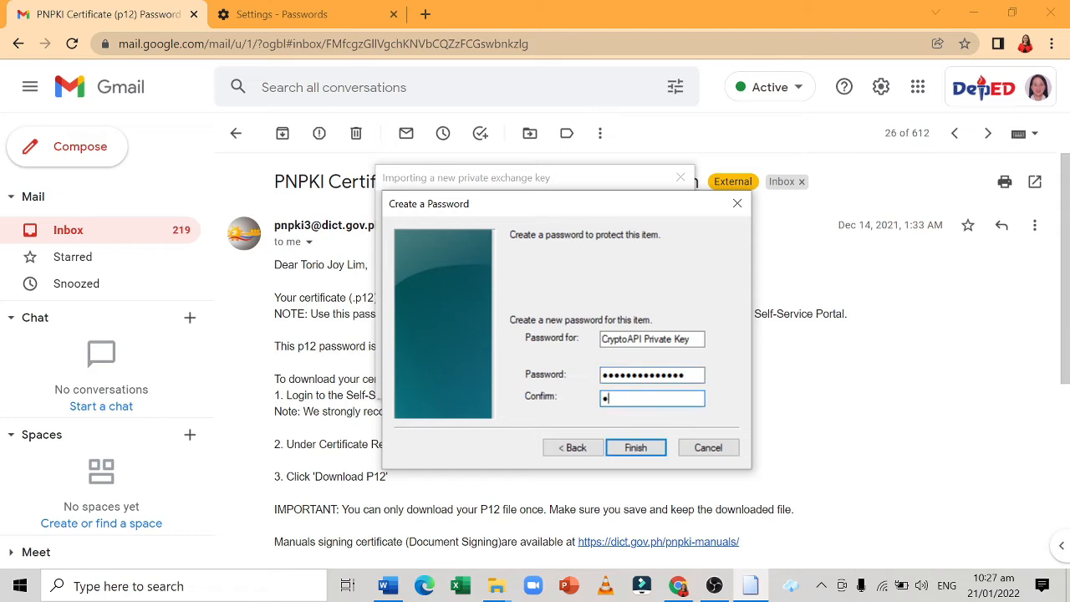
{"action": "type", "text": "•••••••••••••"}
{"action": "left_click", "coordinate": [629, 448]}
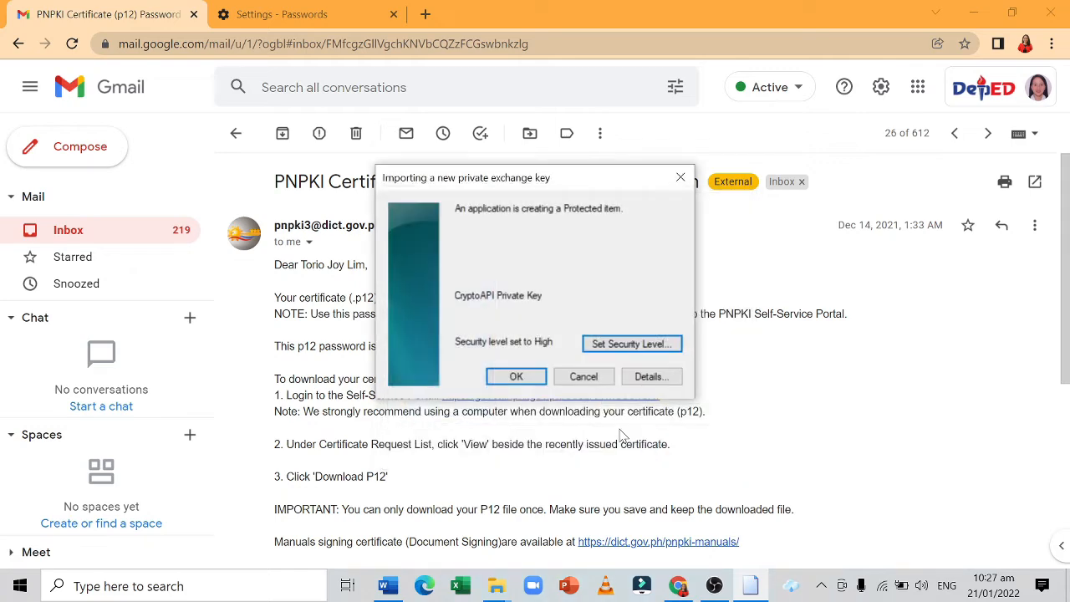
{"action": "left_click", "coordinate": [516, 377]}
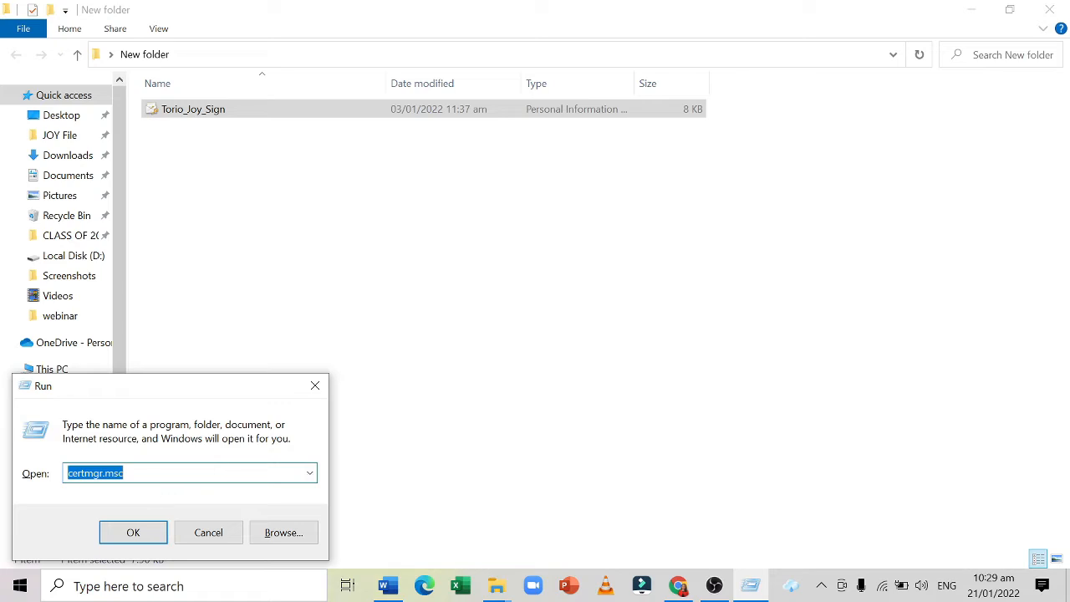
Run certmgr.msc and check the Personal certificates for the certificate issued by Gov-Signing CA.
{"action": "left_click", "coordinate": [84, 473]}
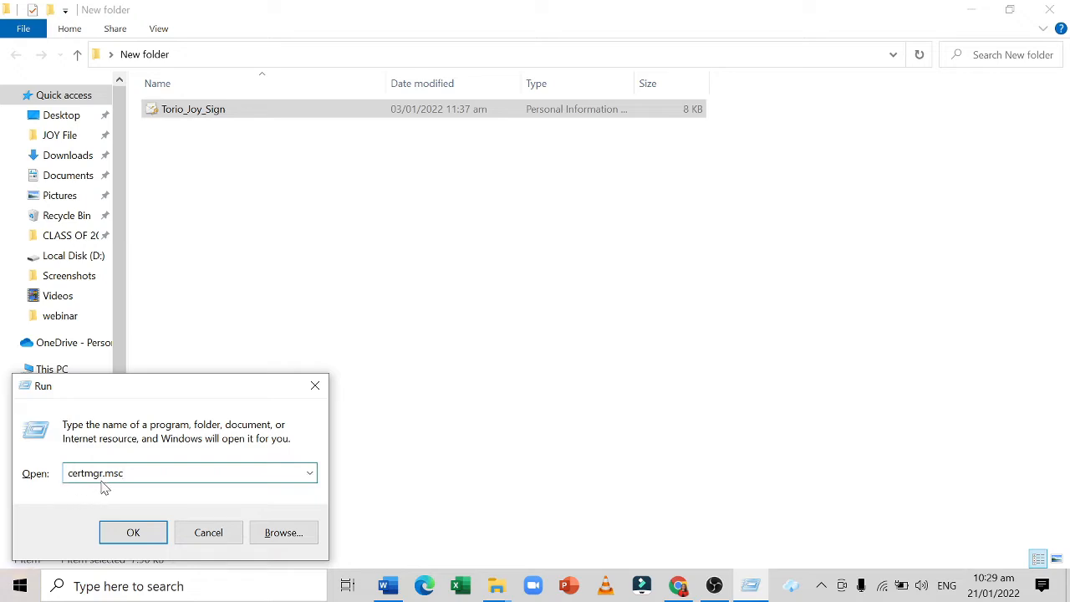
{"action": "left_click", "coordinate": [130, 542]}
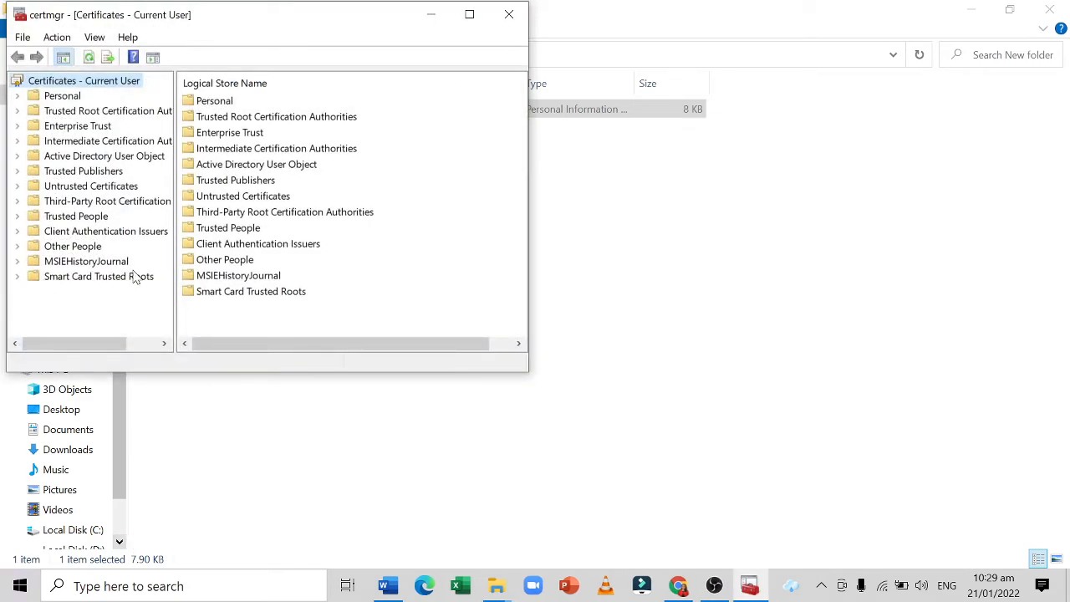
{"action": "left_click", "coordinate": [67, 98]}
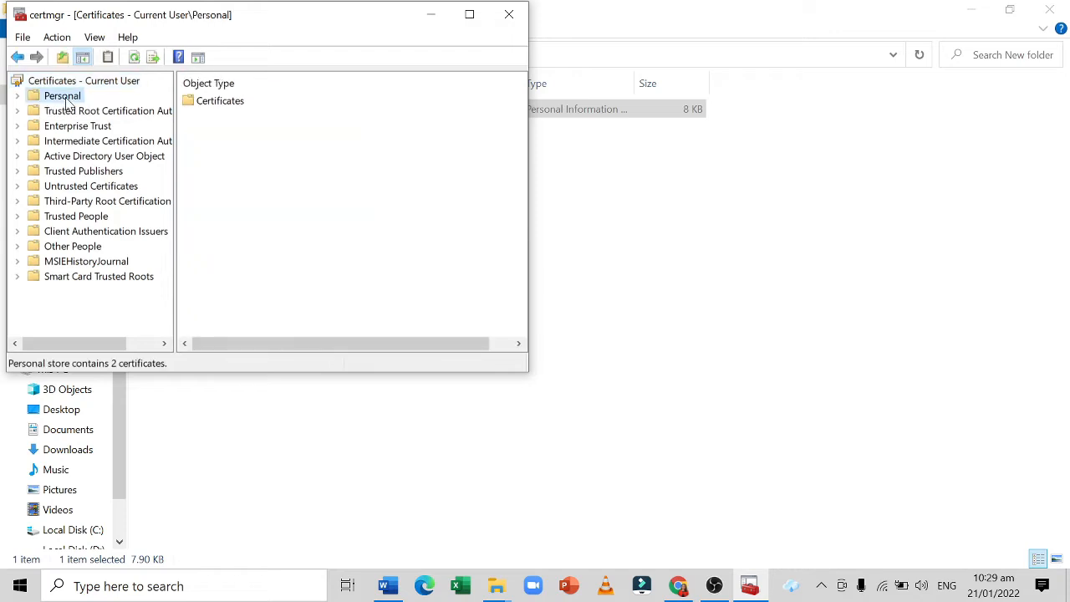
{"action": "double_click", "coordinate": [222, 104]}
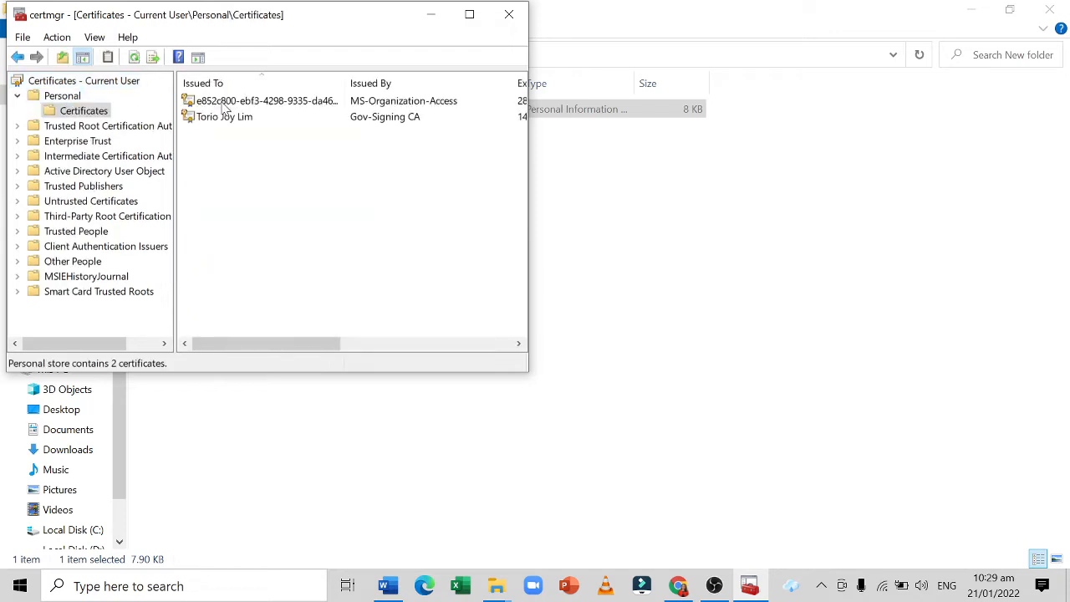
{"action": "left_click", "coordinate": [233, 121]}
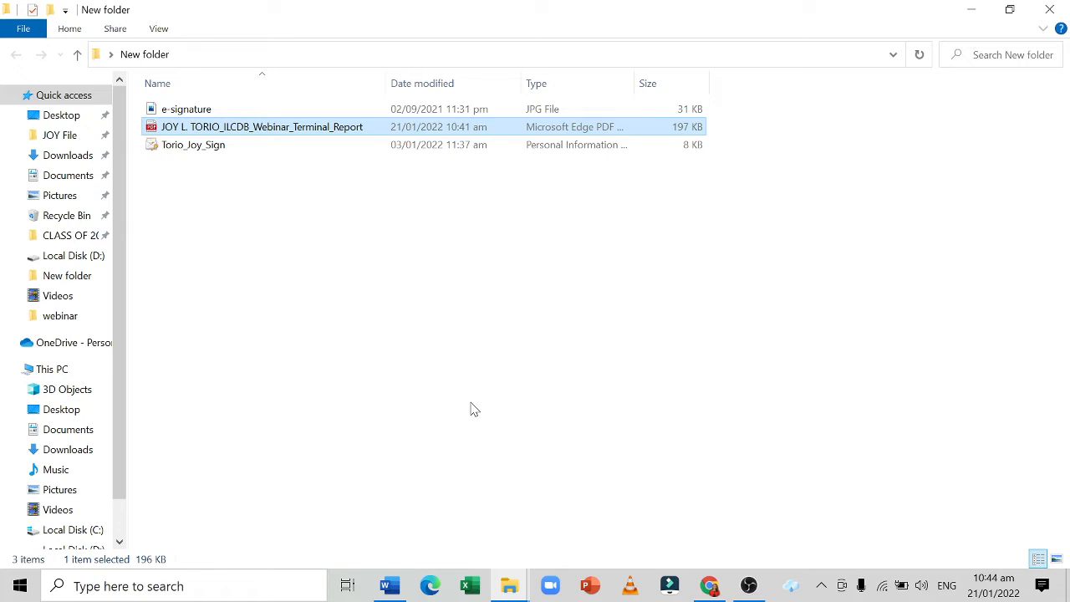
Copy the signature image from e-signature.jpg in Photos and paste it into the blank Word document.
{"action": "double_click", "coordinate": [433, 115]}
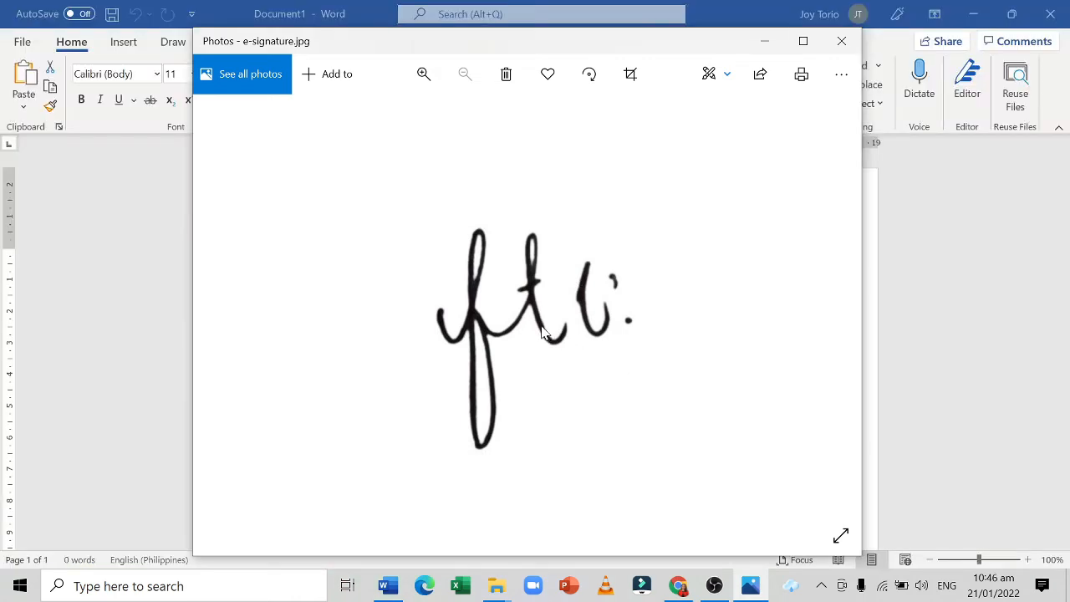
{"action": "right_click", "coordinate": [584, 322]}
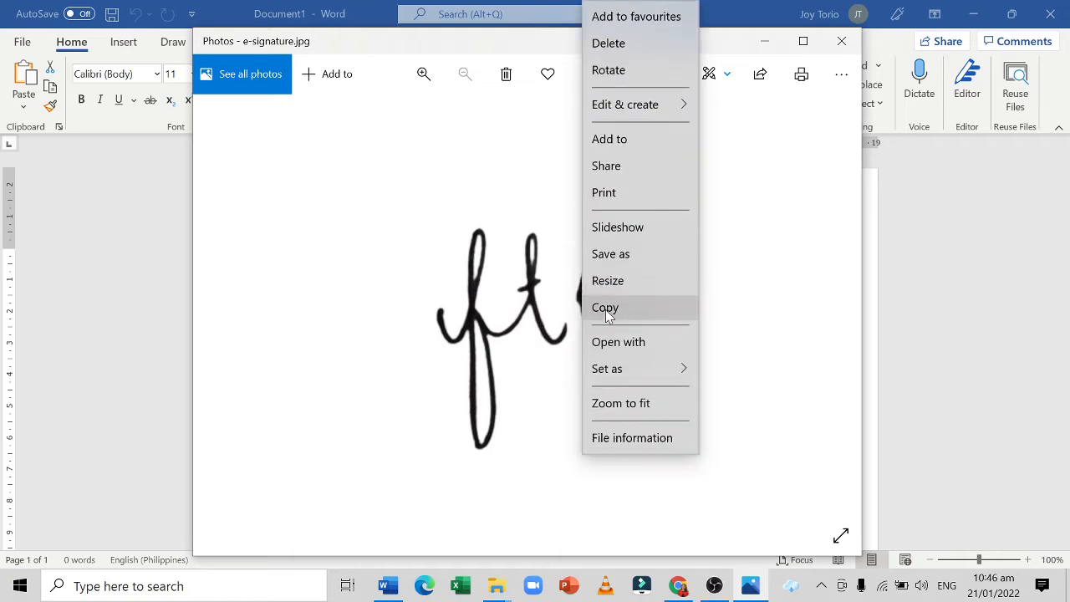
{"action": "left_click", "coordinate": [606, 310]}
{"action": "left_click", "coordinate": [764, 41]}
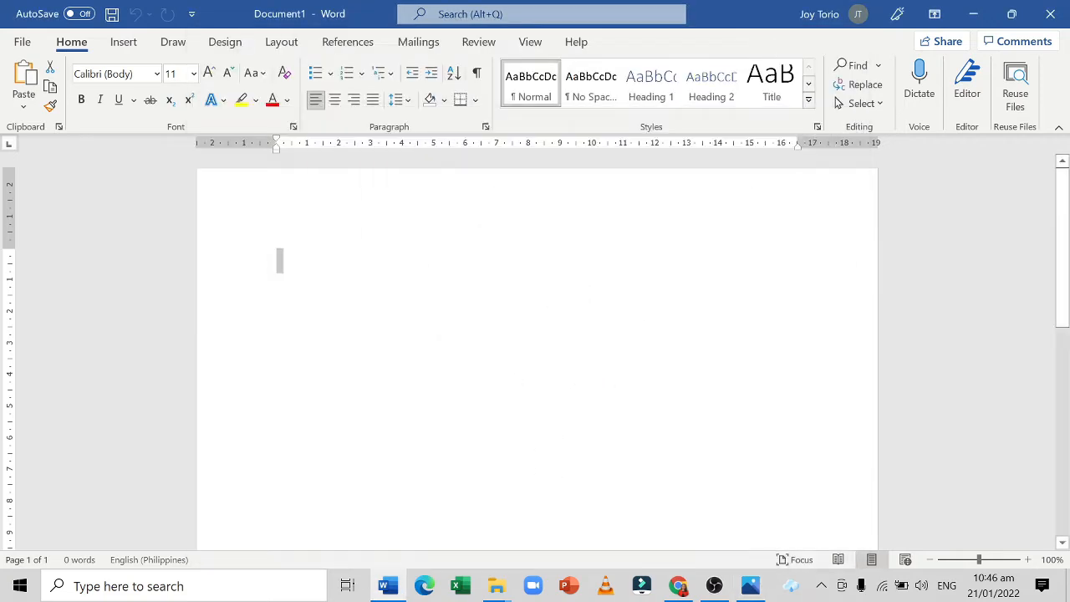
{"action": "right_click", "coordinate": [473, 266]}
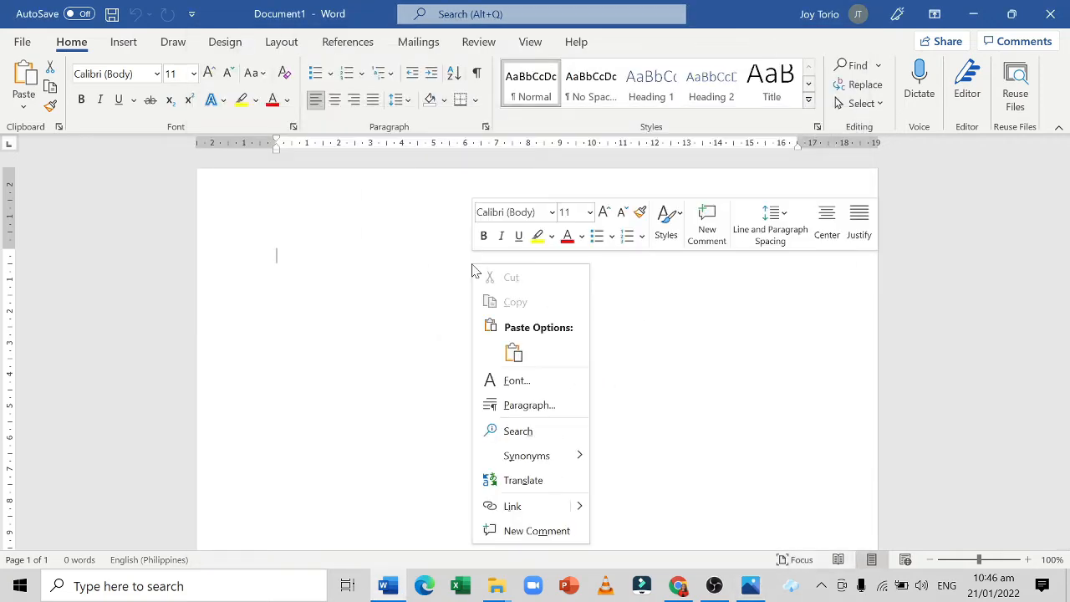
{"action": "left_click", "coordinate": [640, 314]}
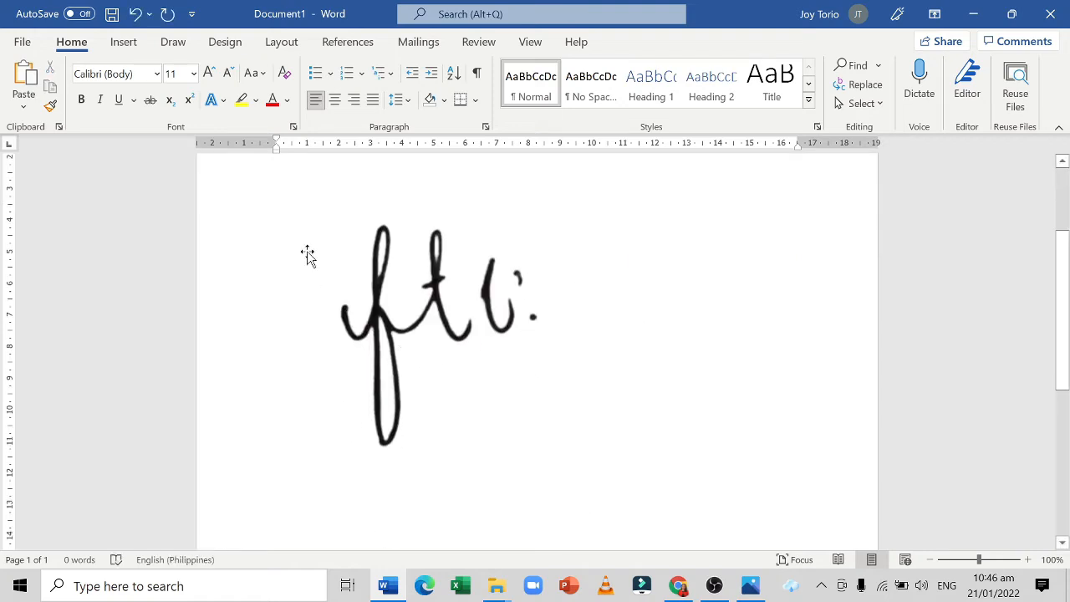
Bring up the Save As options for the document, with the Documents folder on This PC as the location.
{"action": "left_click", "coordinate": [33, 42]}
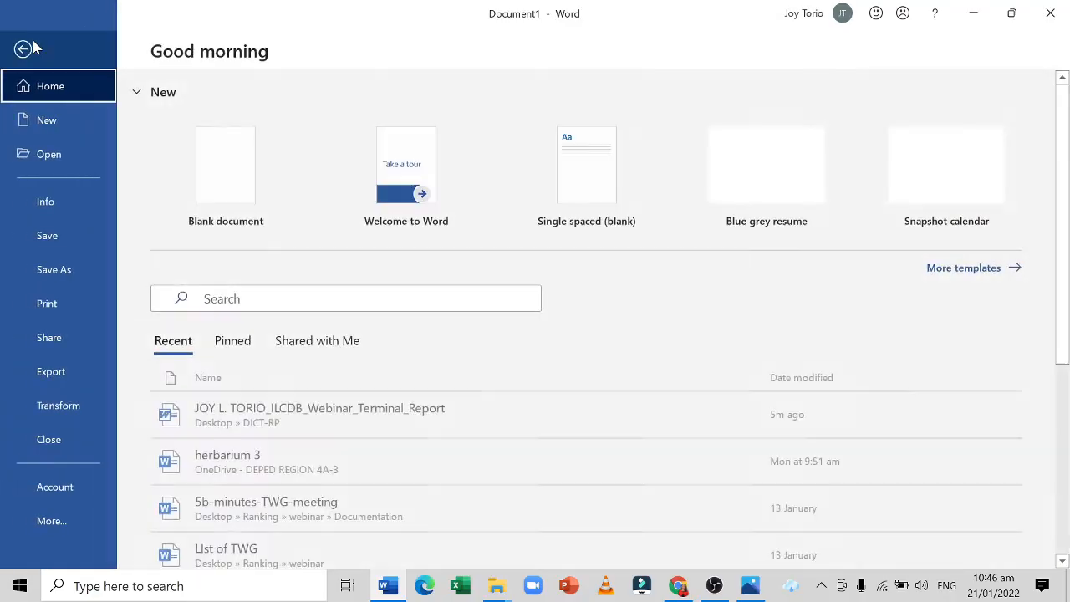
{"action": "left_click", "coordinate": [67, 274]}
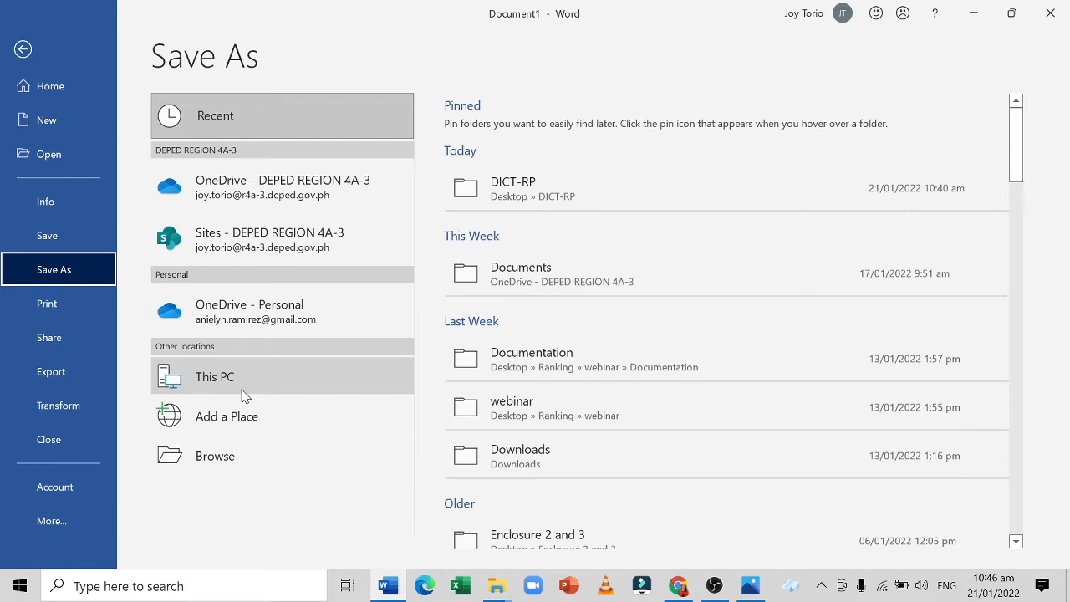
{"action": "double_click", "coordinate": [243, 388]}
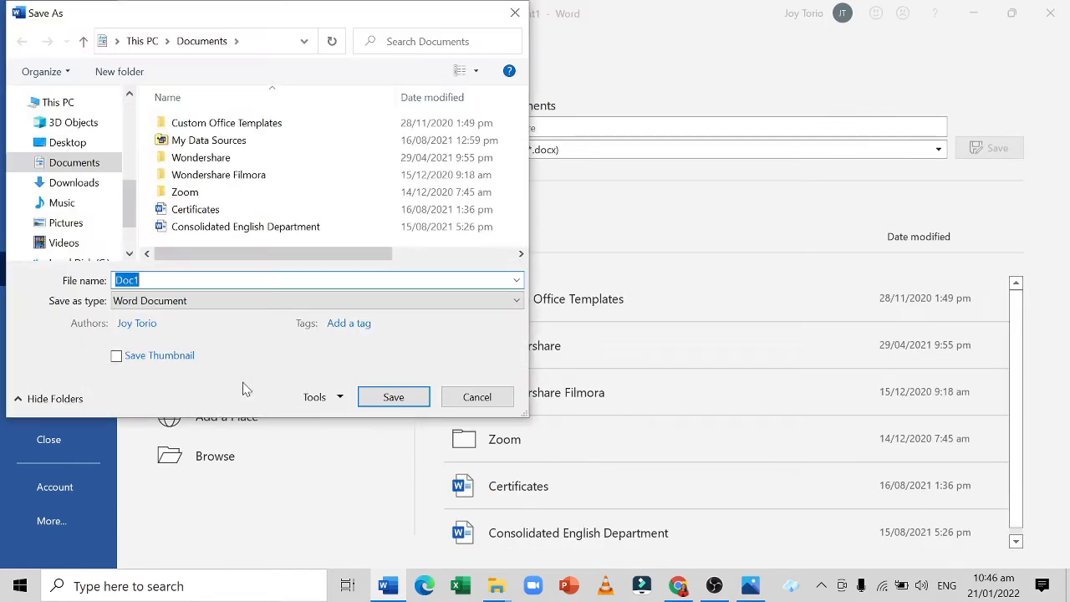
{"action": "left_click", "coordinate": [511, 17]}
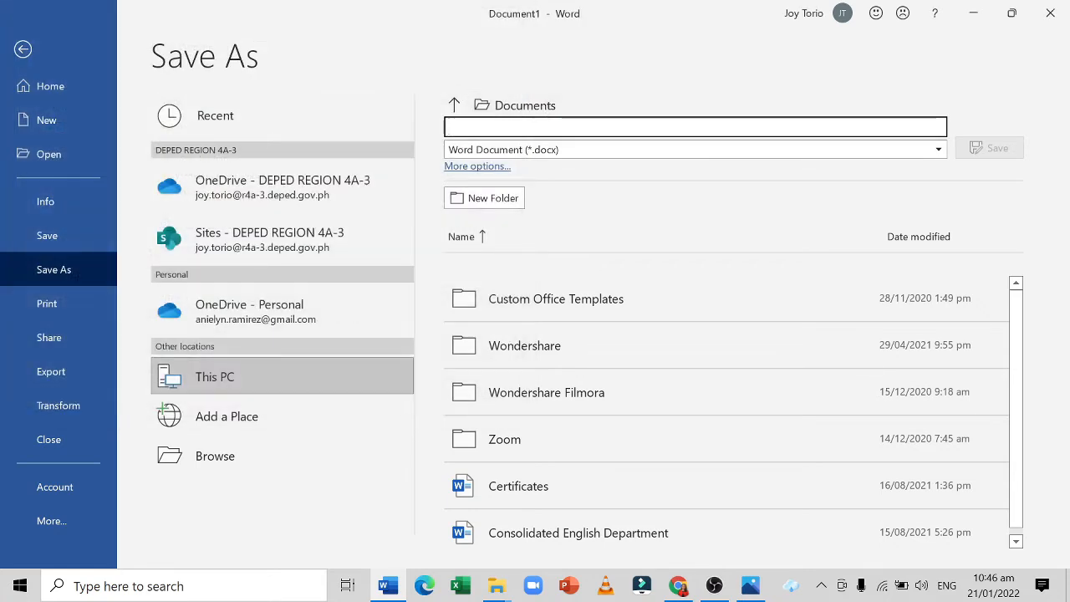
Name the file Signature and set its file type to PDF (*.pdf).
{"action": "type", "text": "Sign"}
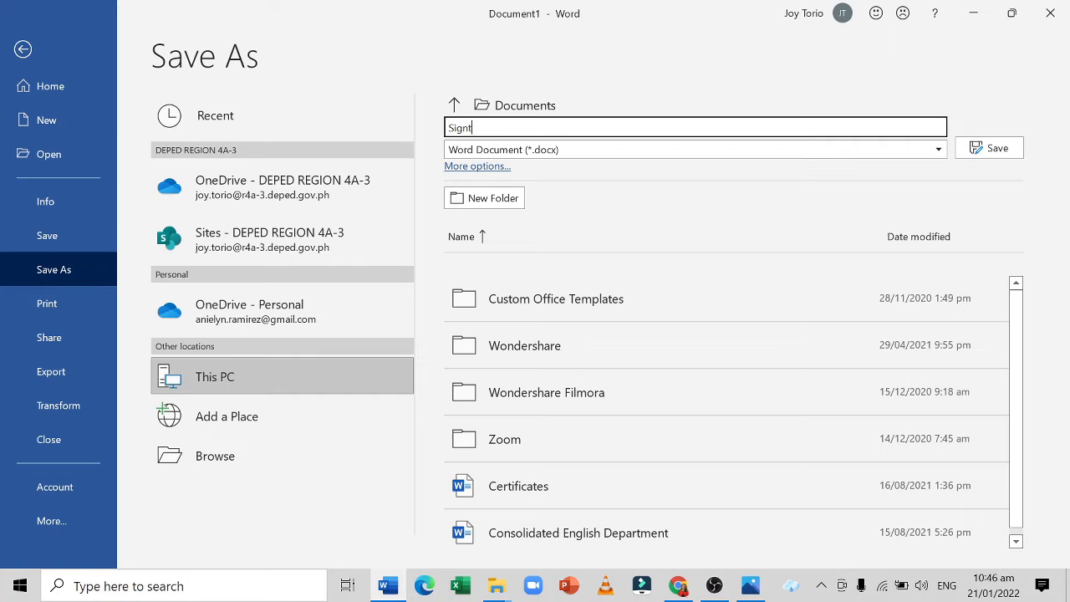
{"action": "key", "text": "BackSpace"}
{"action": "key", "text": "BackSpace"}
{"action": "key", "text": "BackSpace"}
{"action": "left_click", "coordinate": [793, 153]}
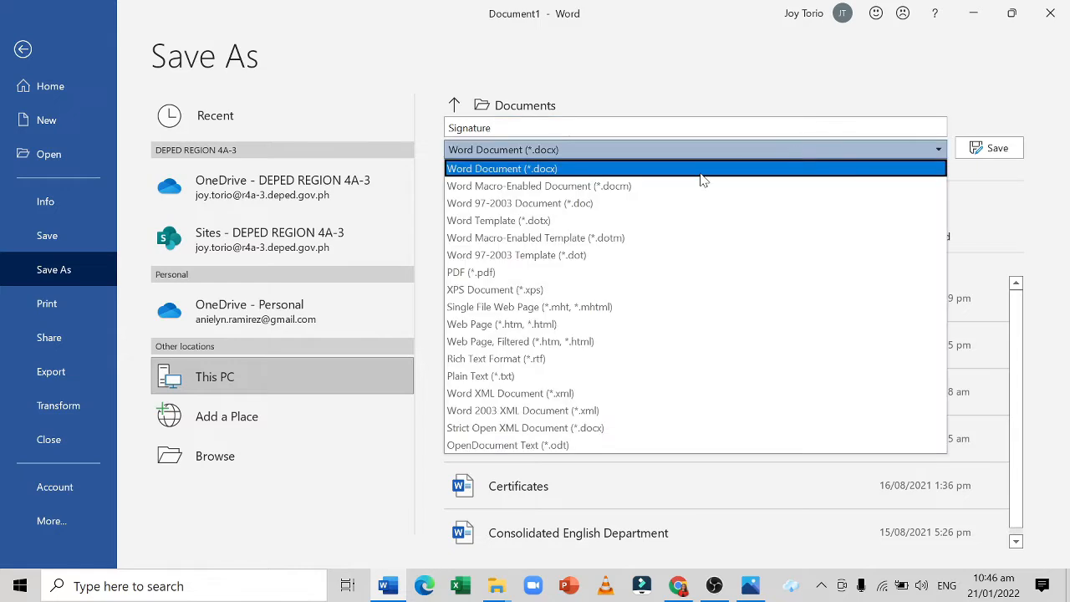
{"action": "left_click", "coordinate": [565, 276]}
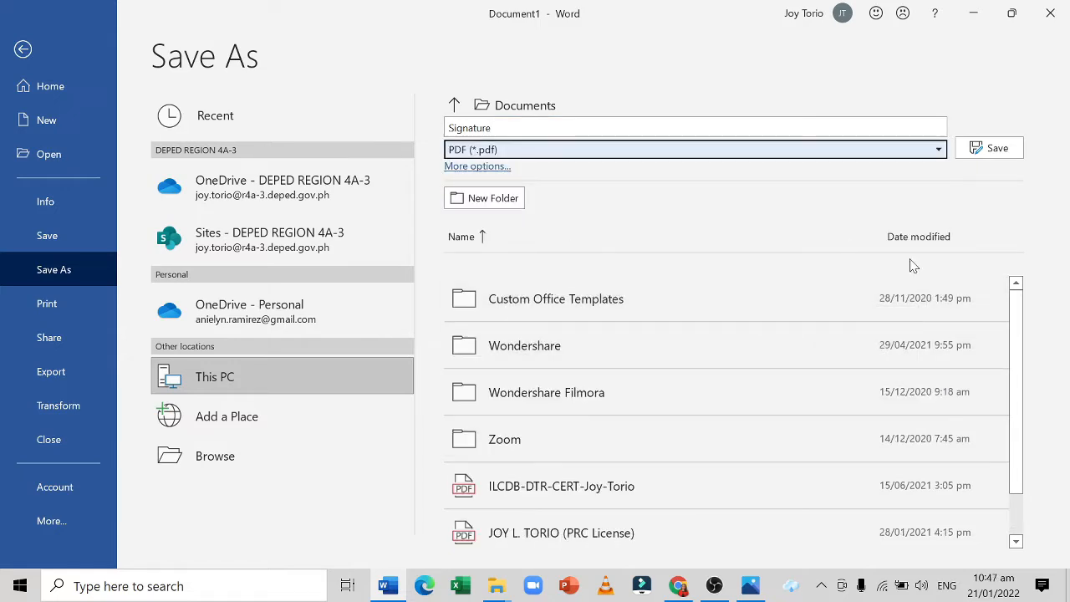
Set the save location to Desktop on This PC and save the Signature PDF there.
{"action": "left_click_drag", "start_coordinate": [1020, 362], "coordinate": [1039, 474]}
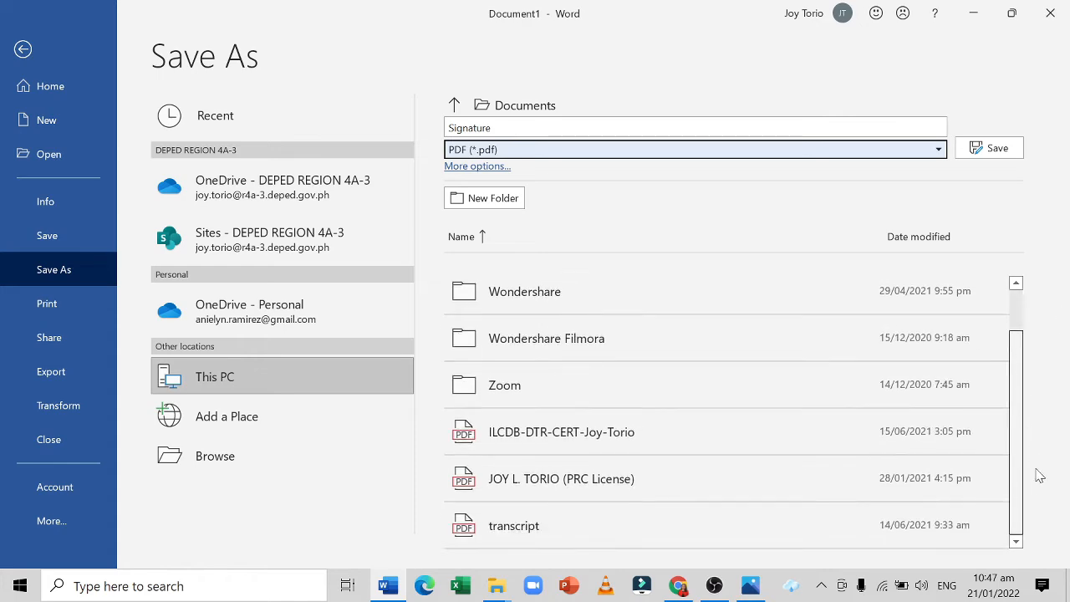
{"action": "left_click", "coordinate": [285, 382]}
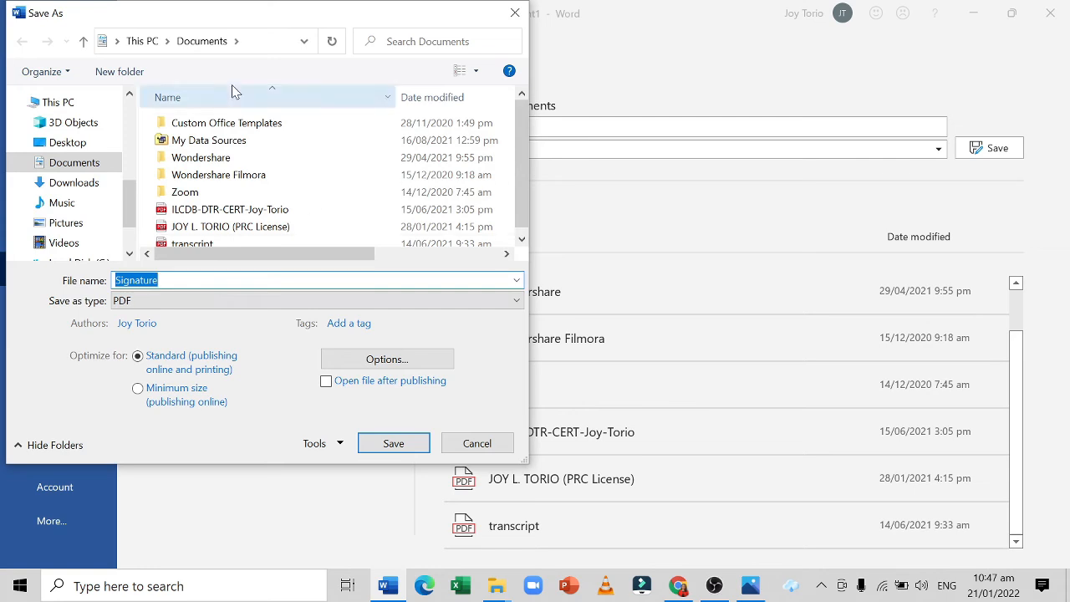
{"action": "left_click", "coordinate": [67, 144]}
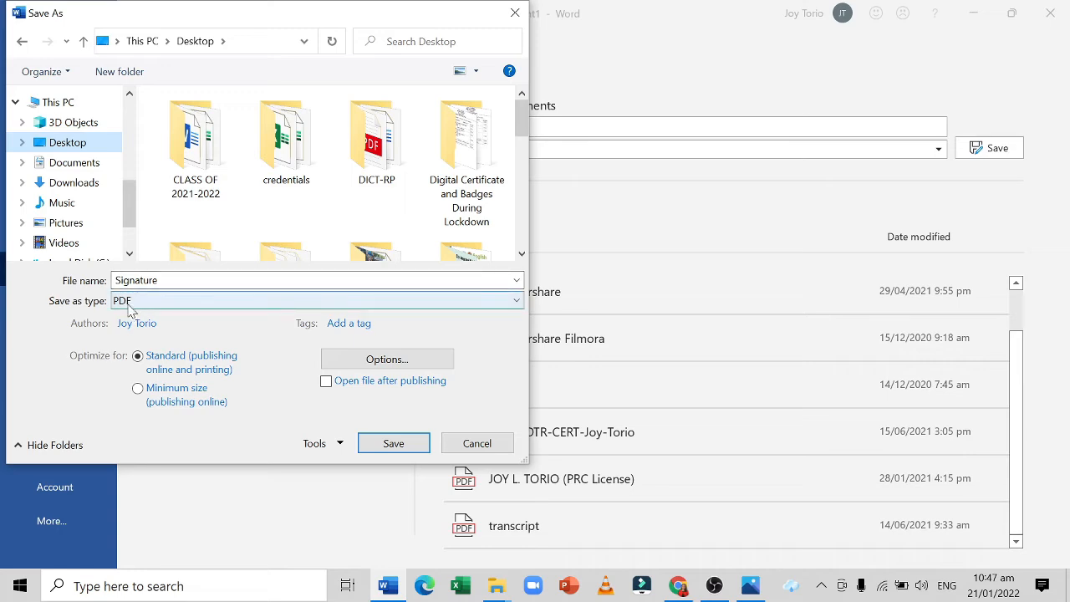
{"action": "left_click", "coordinate": [381, 448]}
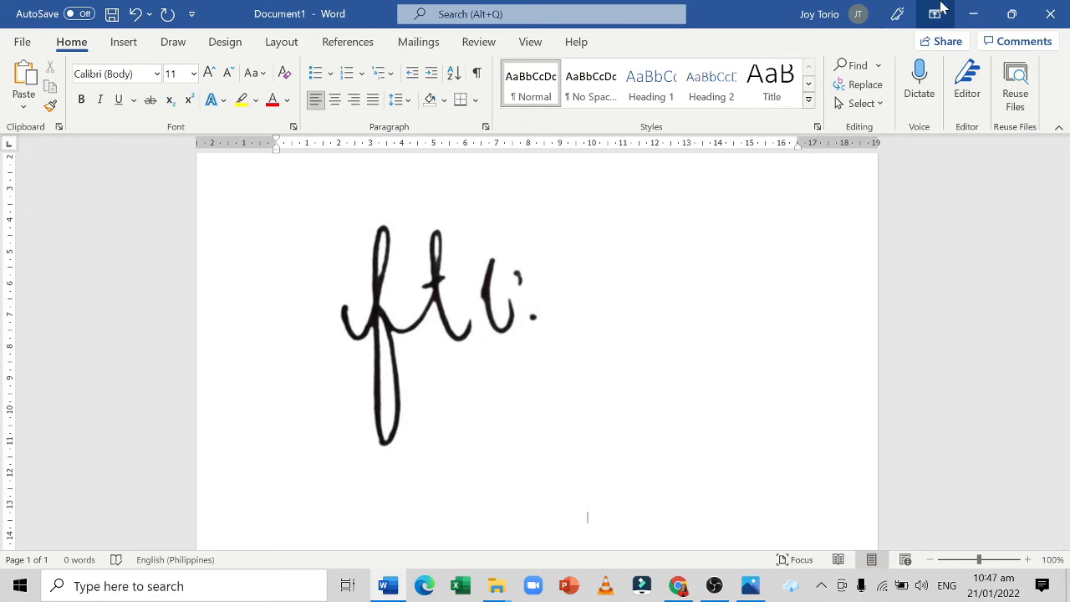
Minimize the Word and File Explorer windows and switch to Adobe Acrobat Reader DC.
{"action": "left_click", "coordinate": [973, 12]}
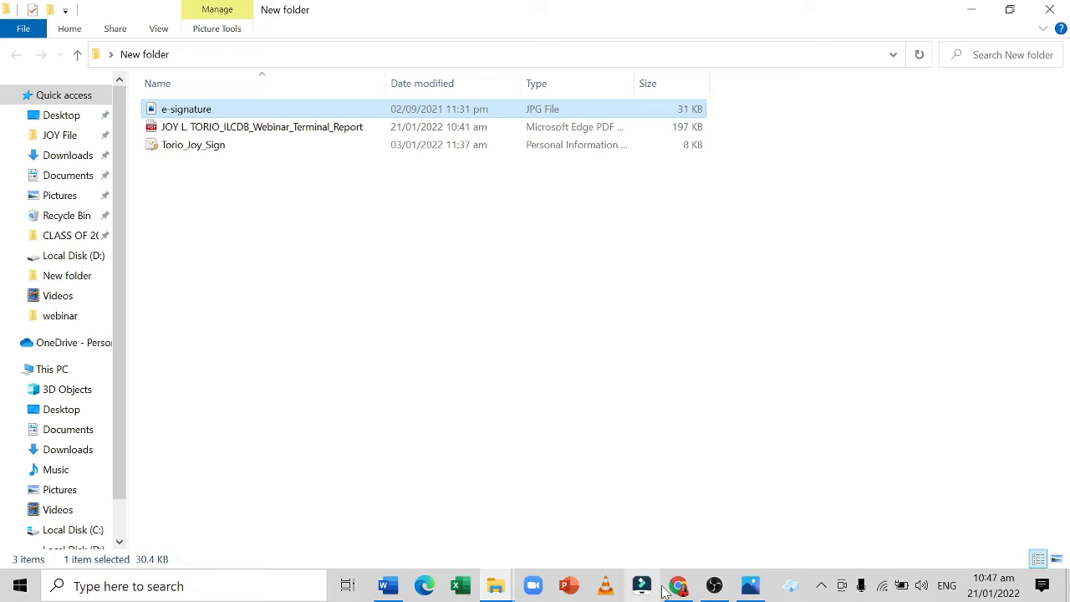
{"action": "mouse_move", "coordinate": [713, 585]}
{"action": "mouse_move", "coordinate": [676, 594]}
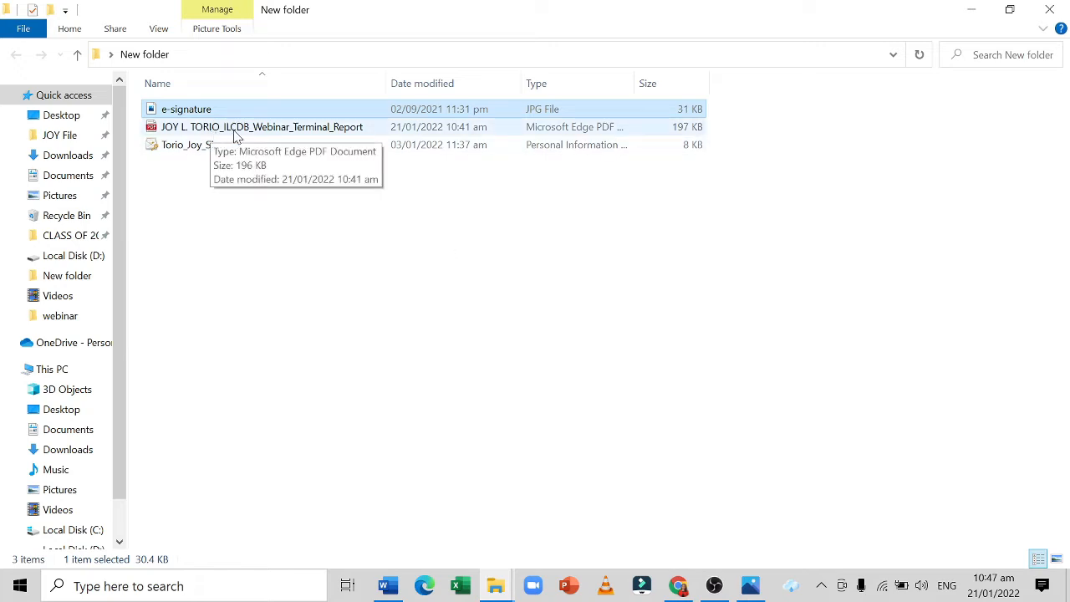
{"action": "left_click", "coordinate": [303, 134]}
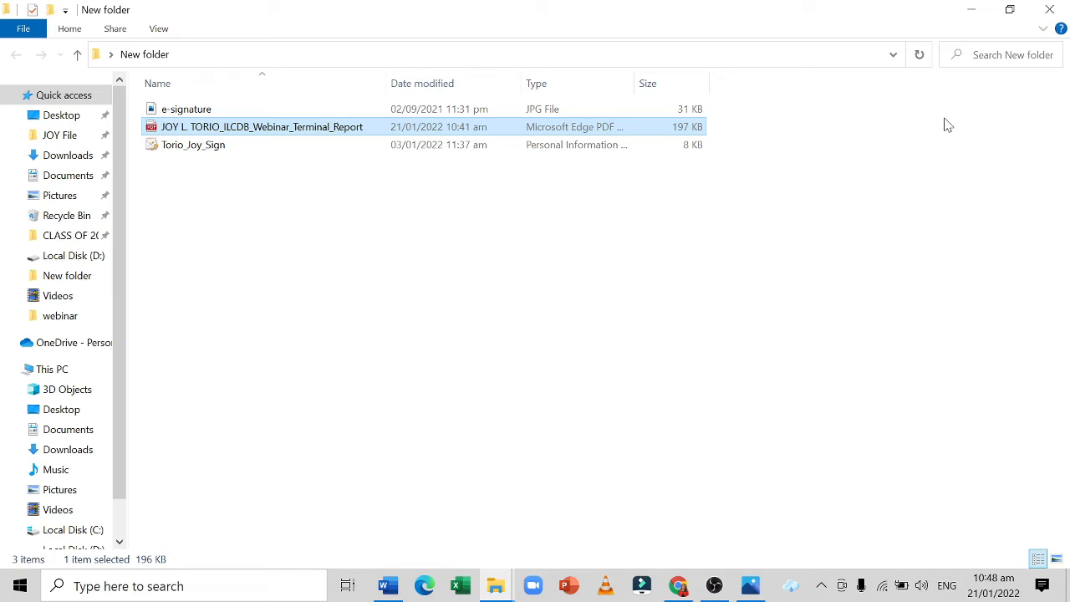
{"action": "left_click", "coordinate": [971, 11]}
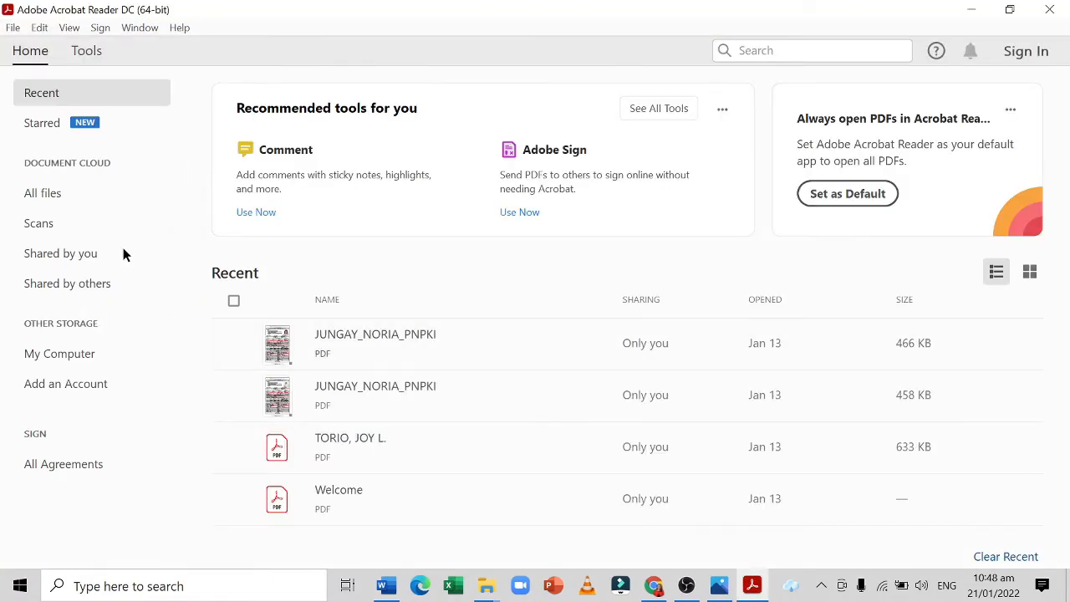
Open the ILCDB webinar terminal report PDF from New folder on the Desktop, declining to make Acrobat the default PDF application.
{"action": "left_click", "coordinate": [77, 355]}
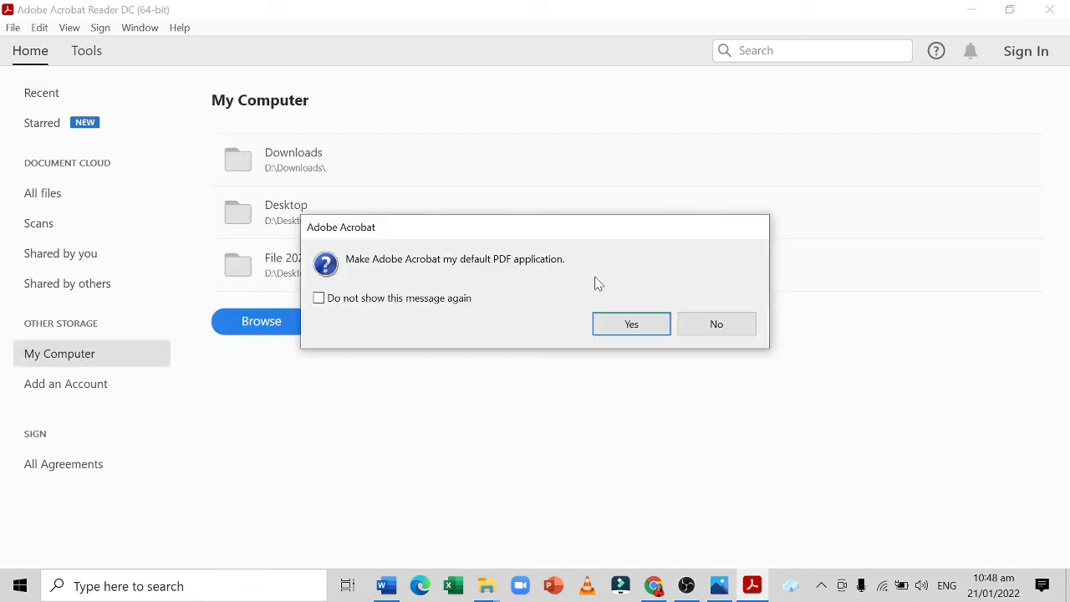
{"action": "left_click", "coordinate": [705, 322]}
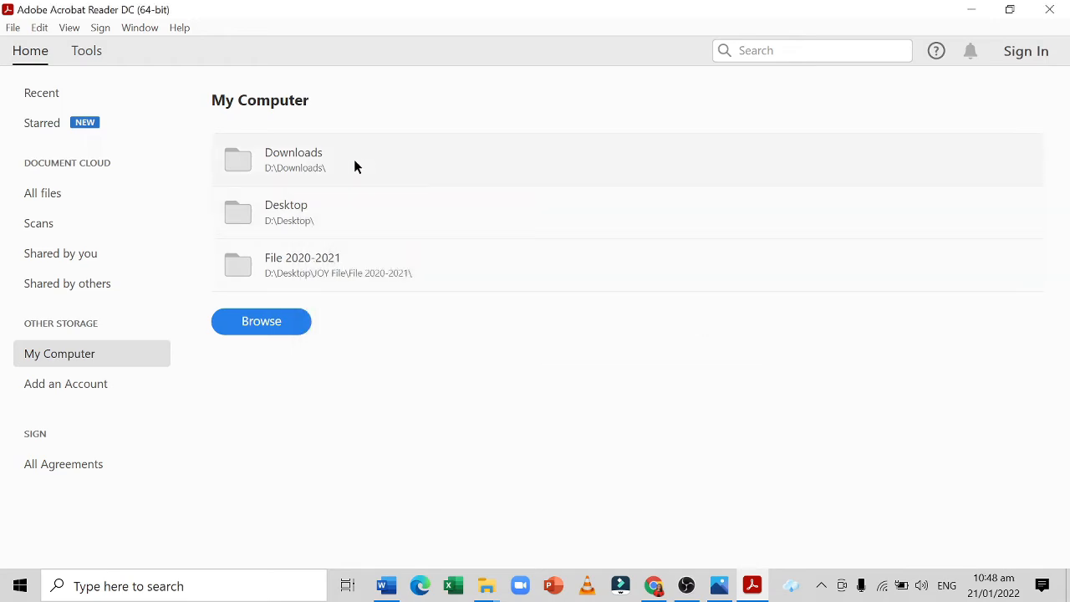
{"action": "left_click", "coordinate": [311, 220]}
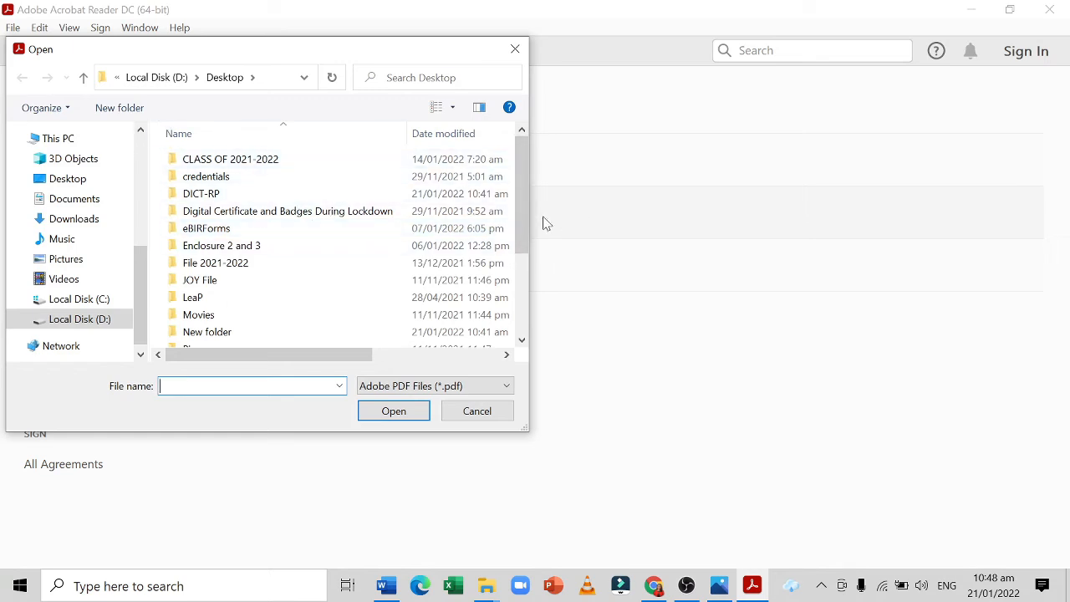
{"action": "left_click_drag", "start_coordinate": [526, 231], "coordinate": [525, 251]}
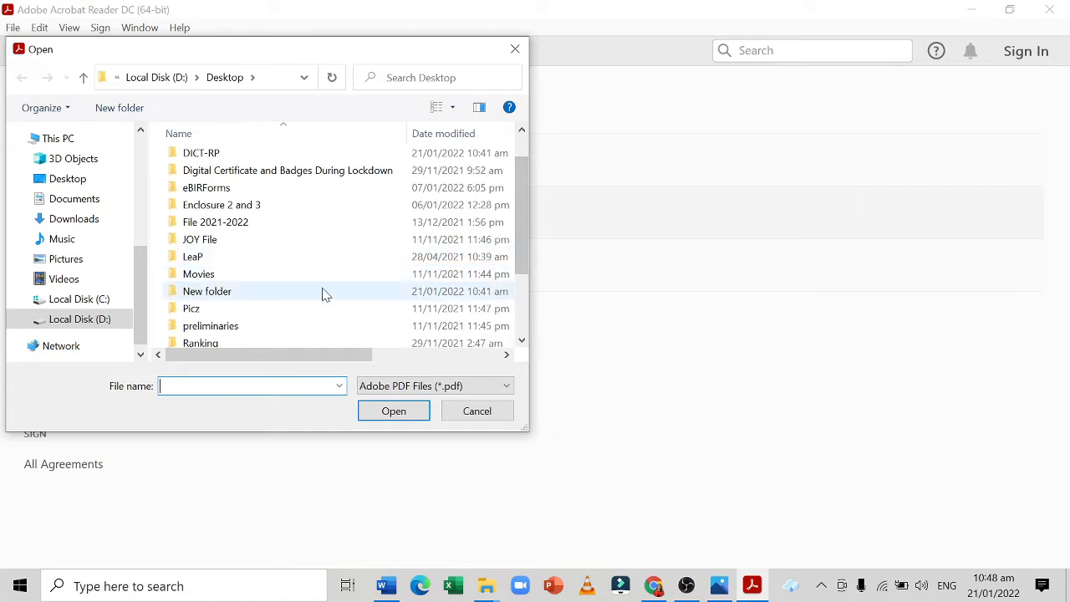
{"action": "double_click", "coordinate": [304, 293]}
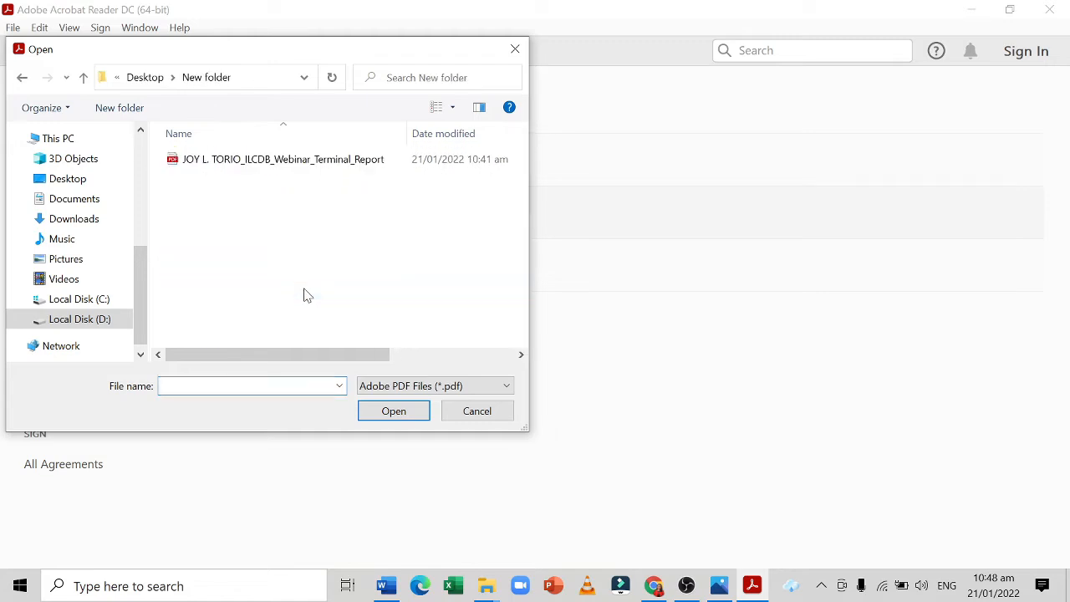
{"action": "left_click", "coordinate": [299, 161]}
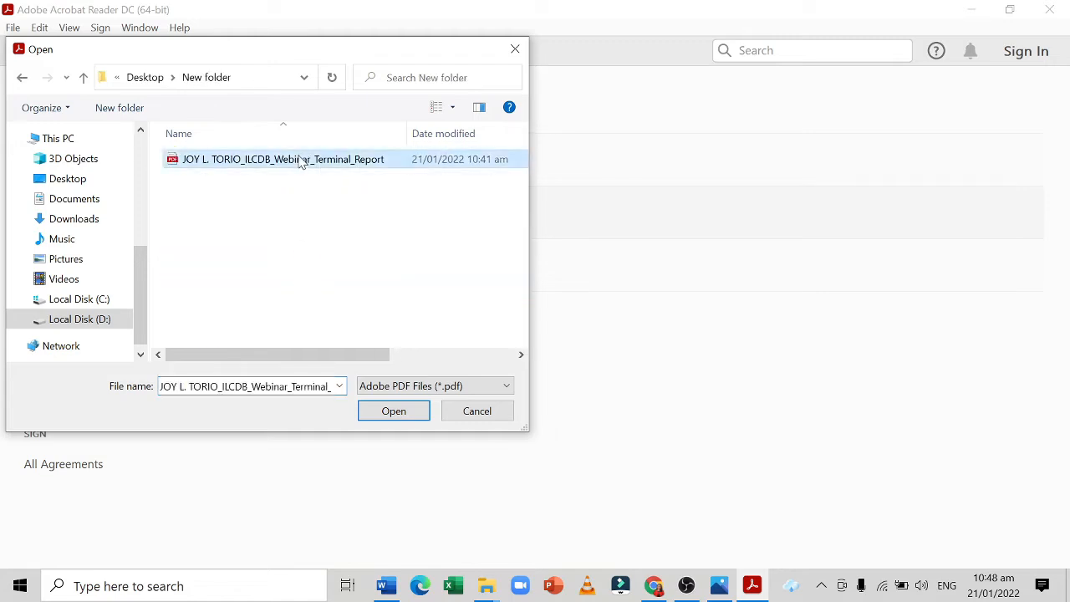
{"action": "left_click", "coordinate": [401, 418]}
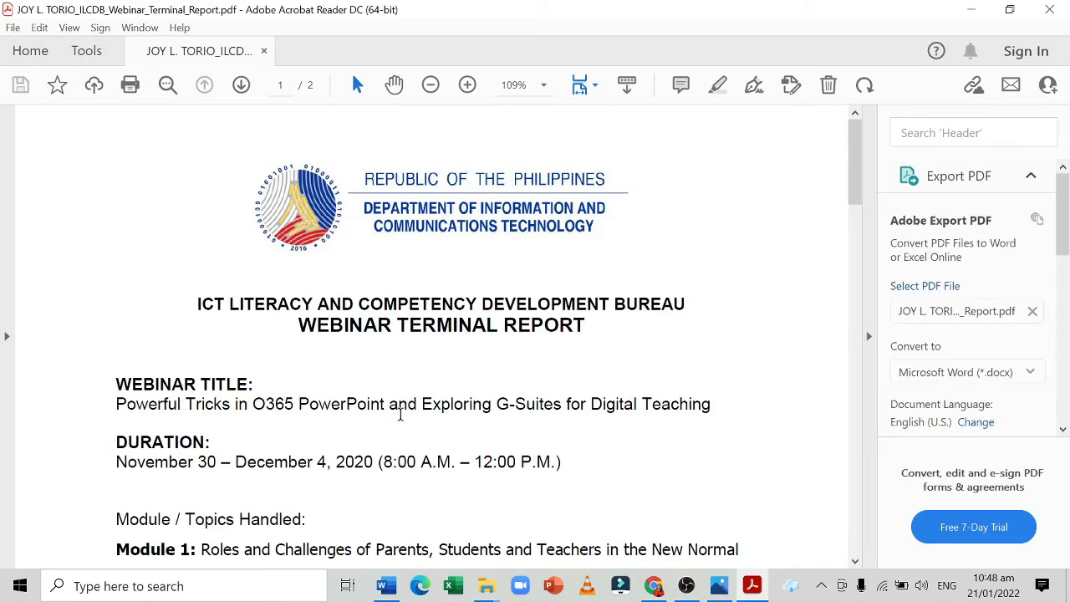
Go to the signature block on page 2 of the report and open the Certificates tool.
{"action": "left_click_drag", "start_coordinate": [856, 200], "coordinate": [860, 297]}
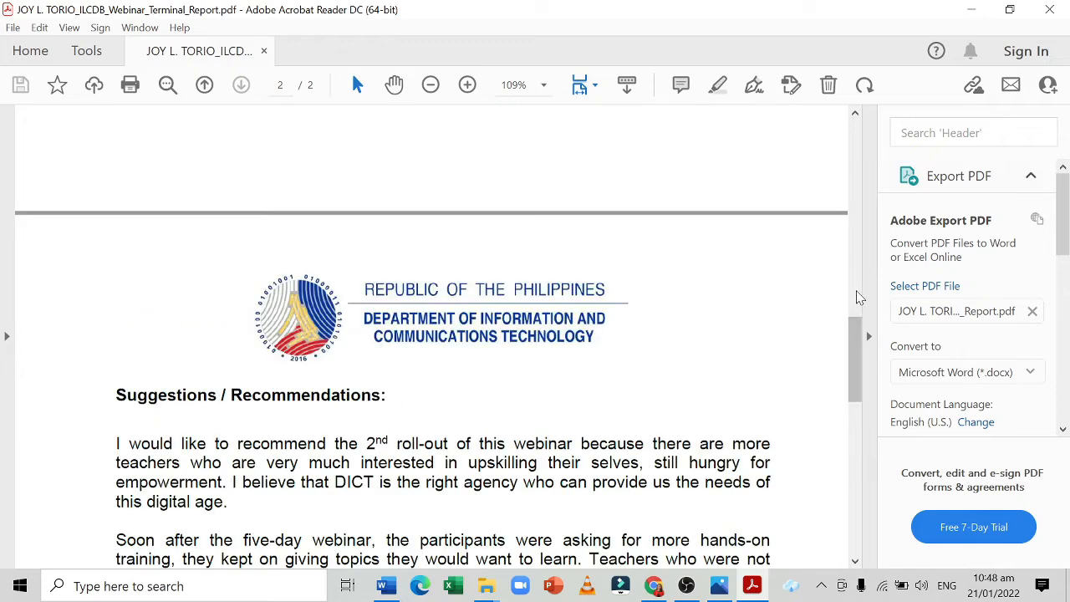
{"action": "left_click_drag", "start_coordinate": [858, 335], "coordinate": [857, 431]}
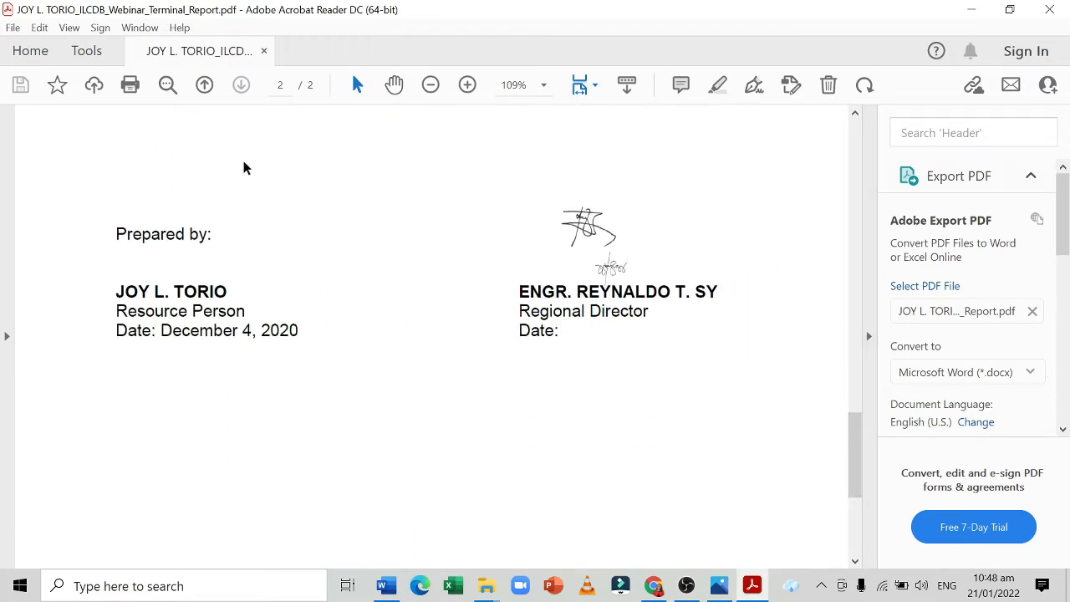
{"action": "left_click", "coordinate": [89, 57]}
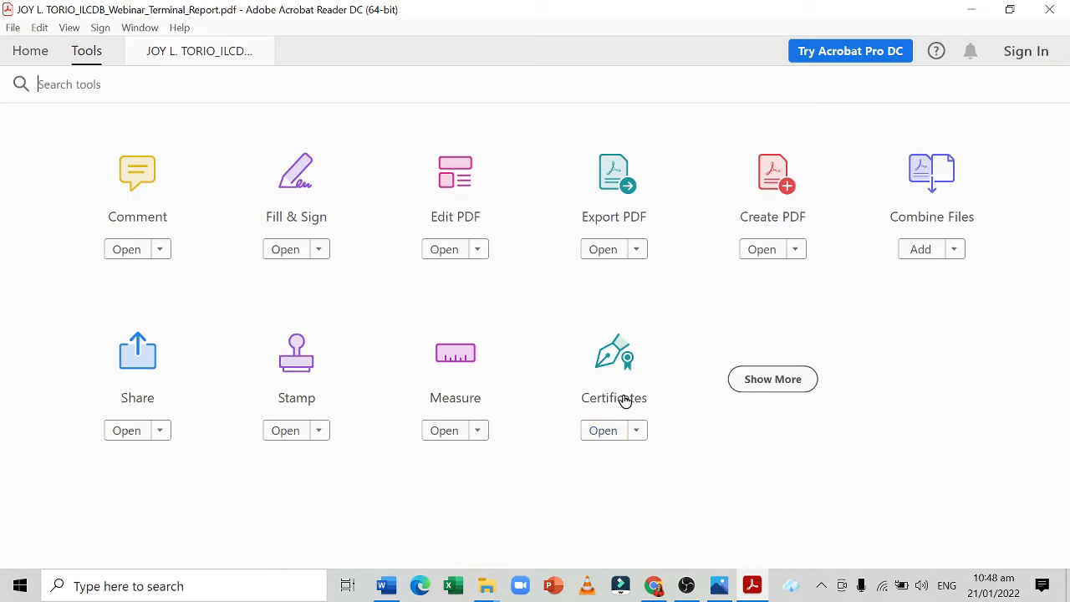
{"action": "left_click", "coordinate": [634, 432]}
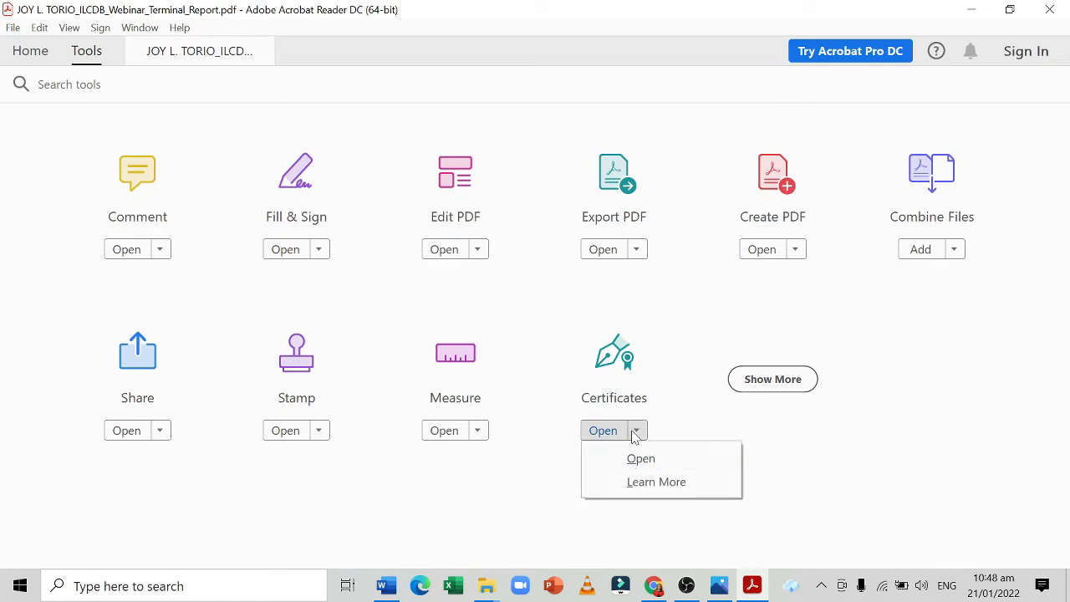
{"action": "left_click", "coordinate": [614, 376]}
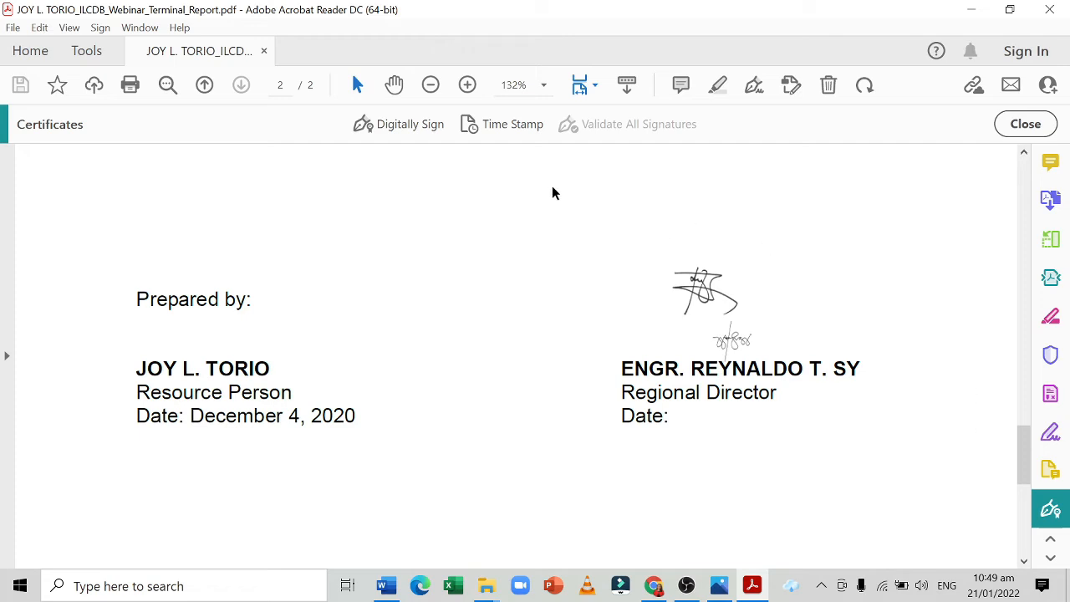
Start Digitally Sign and accept the area-drawing instructions with Do not show this message again enabled.
{"action": "left_click", "coordinate": [403, 127]}
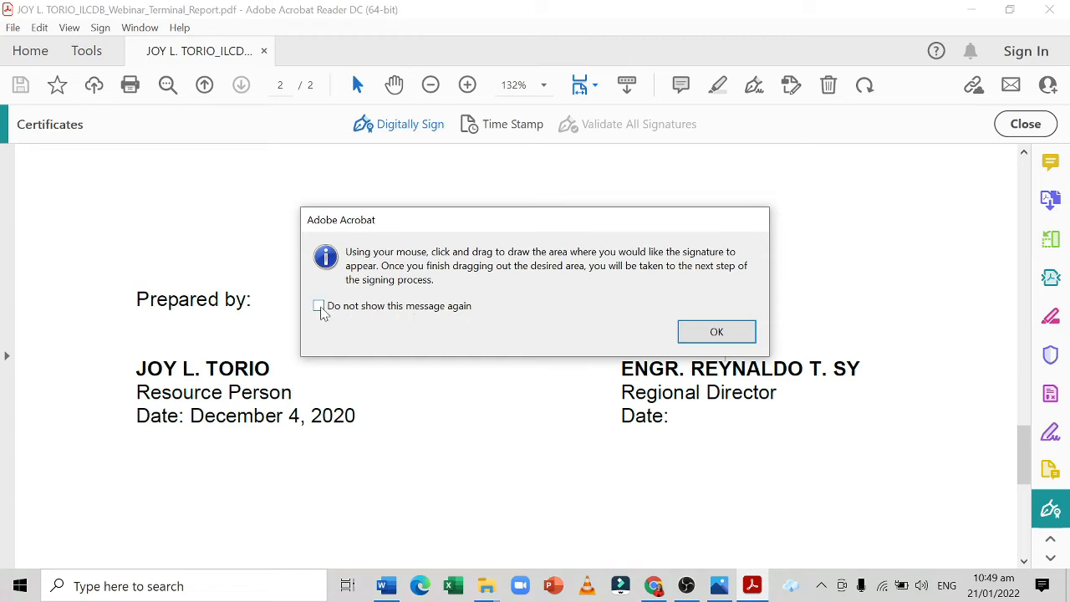
{"action": "left_click", "coordinate": [320, 307]}
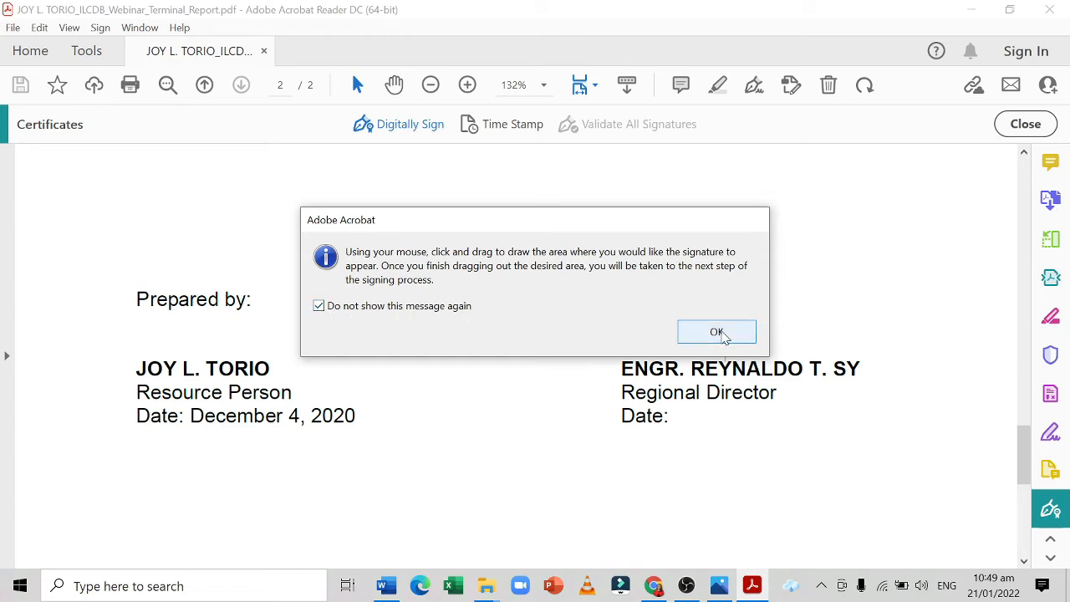
{"action": "left_click", "coordinate": [717, 332]}
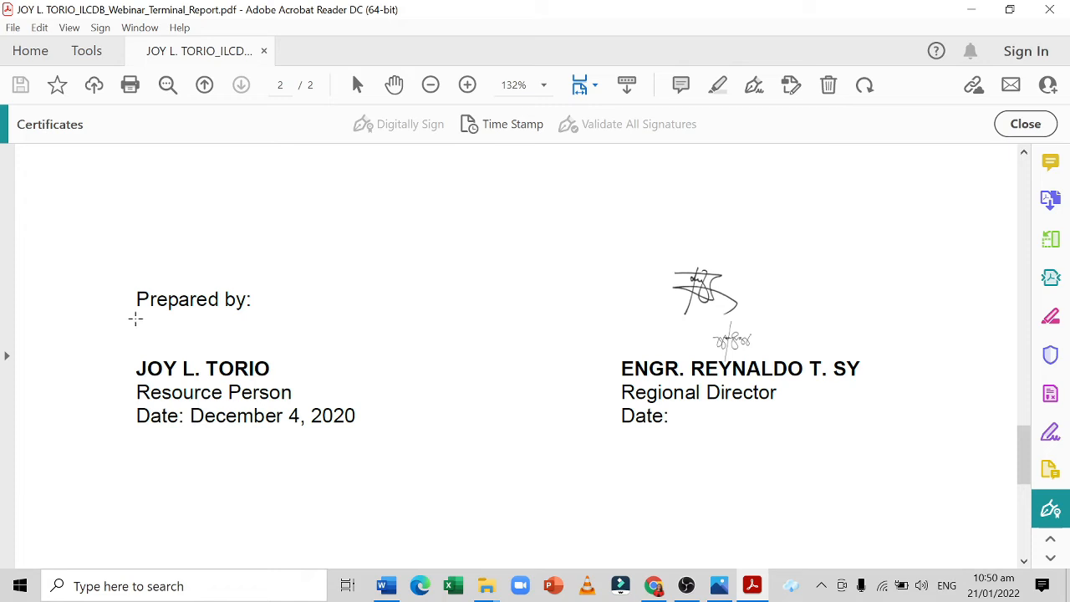
Draw the signature area between "Prepared by:" and the Resource Person's name, accept its small size, and continue with the Gov-Signing CA digital ID.
{"action": "mouse_move", "coordinate": [136, 319]}
{"action": "left_mouse_down"}
{"action": "mouse_move", "coordinate": [177, 350]}
{"action": "mouse_move", "coordinate": [303, 358]}
{"action": "left_mouse_up"}
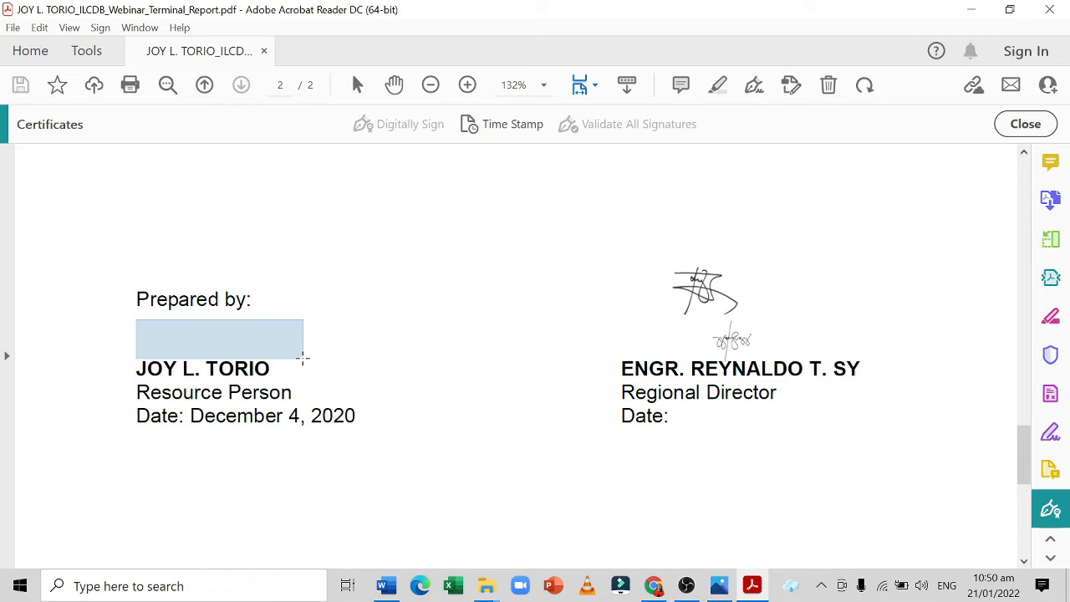
{"action": "left_click_drag", "start_coordinate": [303, 357], "coordinate": [270, 359]}
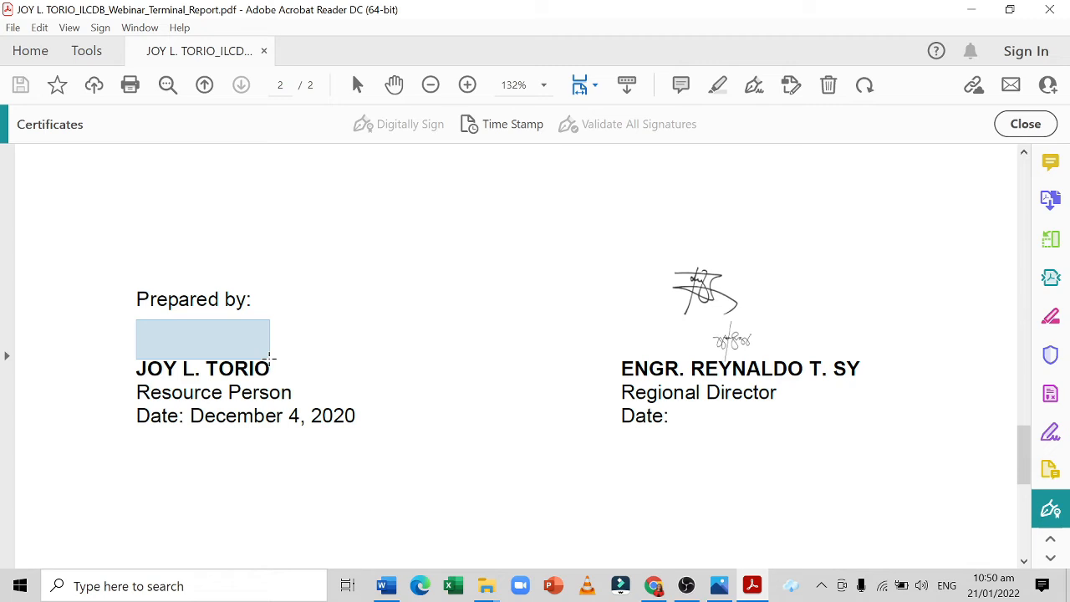
{"action": "left_click_drag", "start_coordinate": [270, 359], "coordinate": [270, 360]}
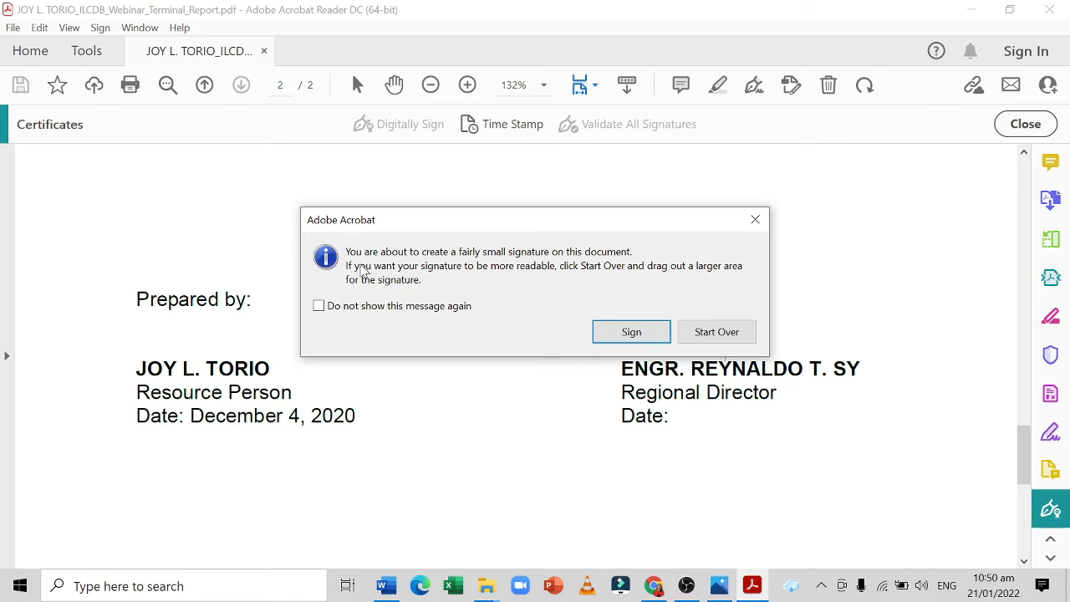
{"action": "left_click", "coordinate": [629, 334]}
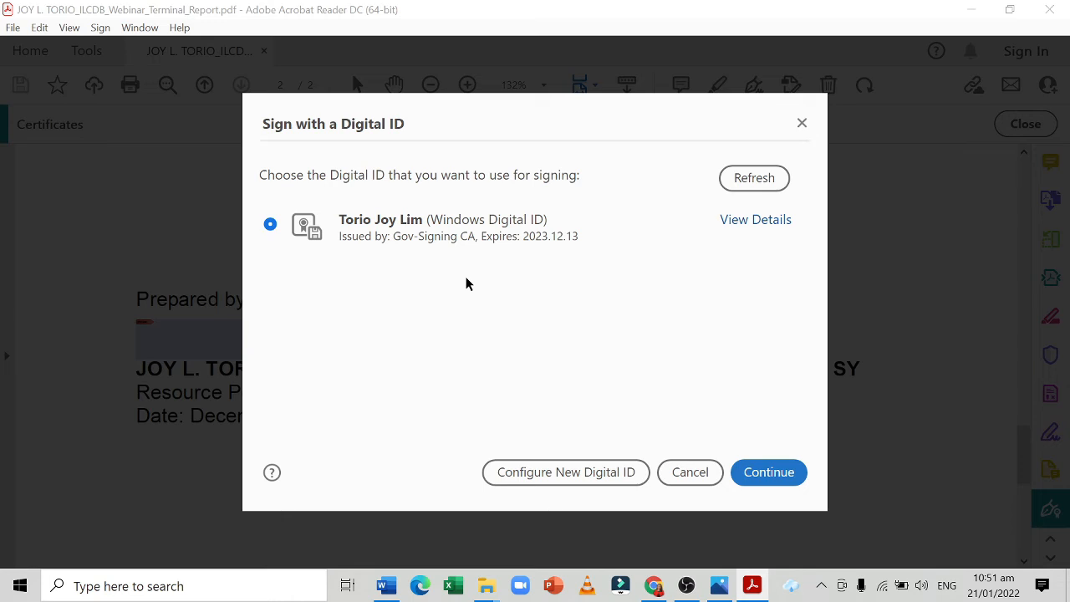
{"action": "left_click", "coordinate": [748, 480]}
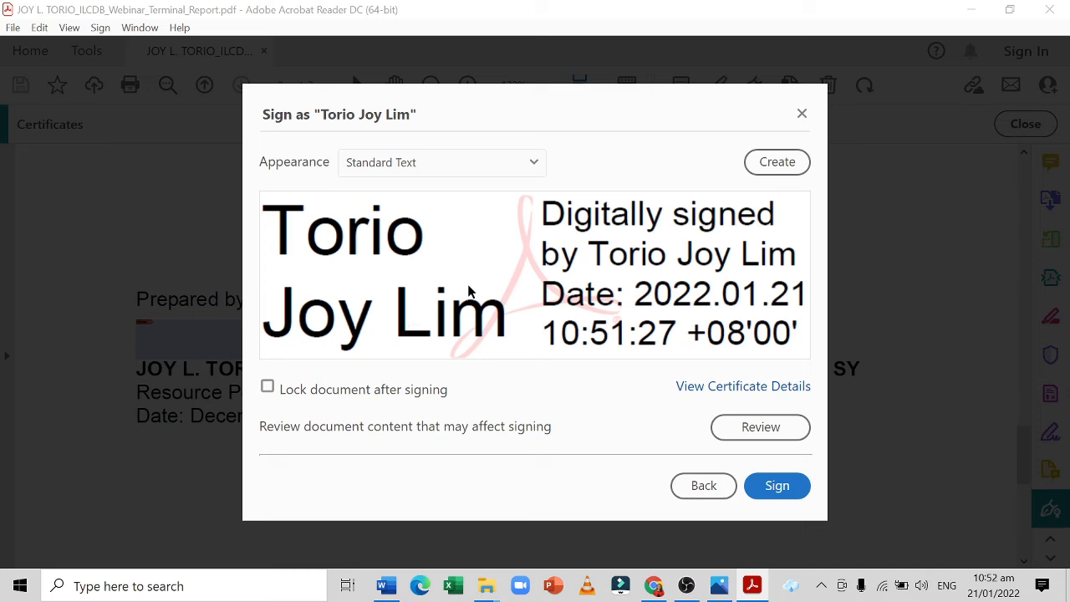
Create a custom image-based signature appearance using the e-signature PDF stored on the Desktop.
{"action": "left_click", "coordinate": [787, 164]}
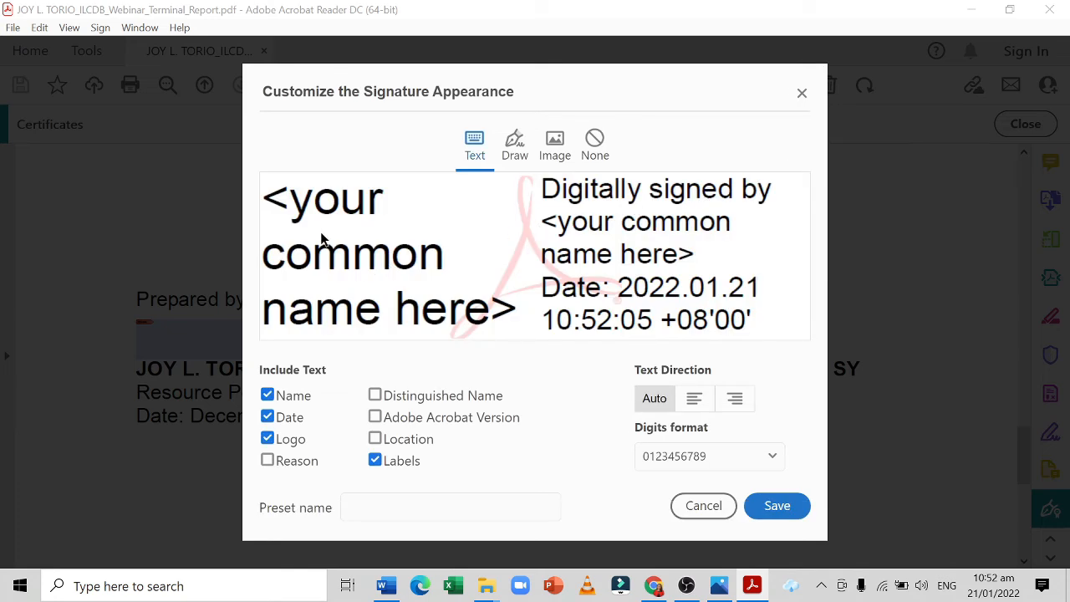
{"action": "left_click", "coordinate": [556, 153]}
{"action": "left_click", "coordinate": [755, 354]}
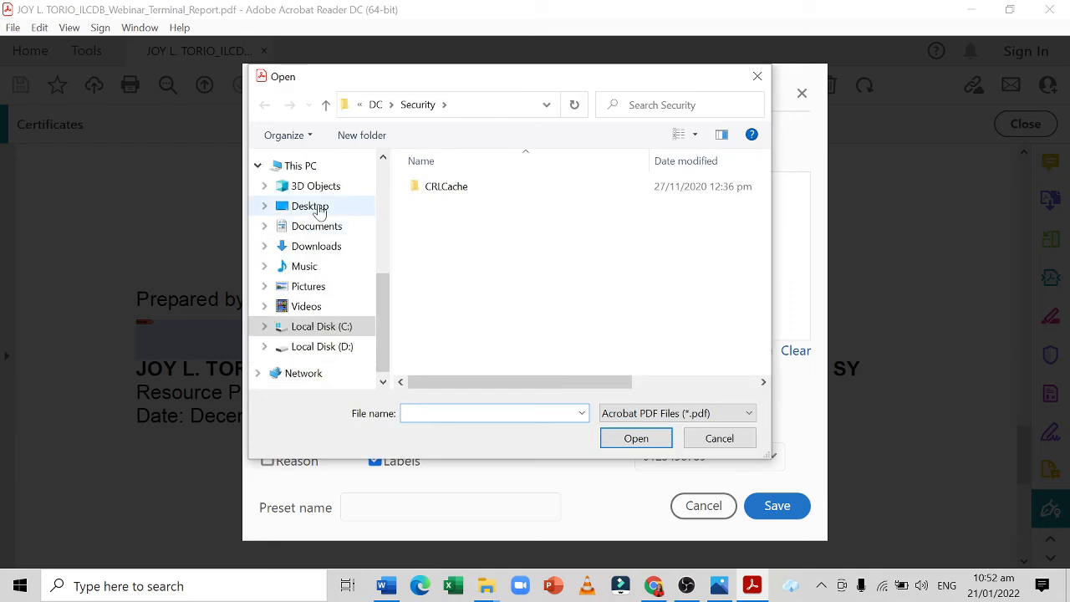
{"action": "left_click", "coordinate": [317, 209]}
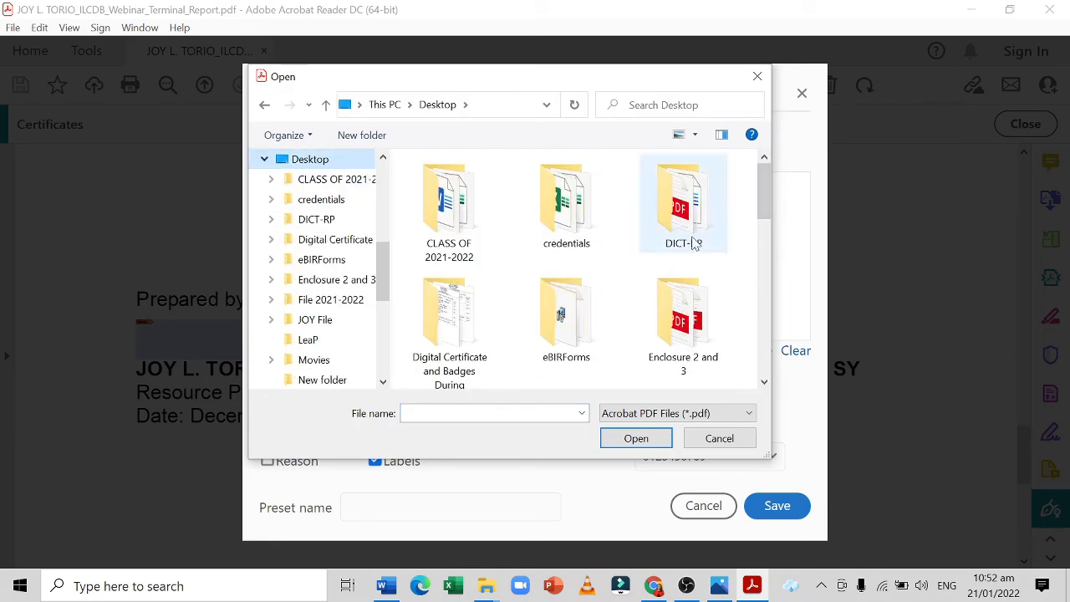
{"action": "left_click_drag", "start_coordinate": [762, 183], "coordinate": [763, 236]}
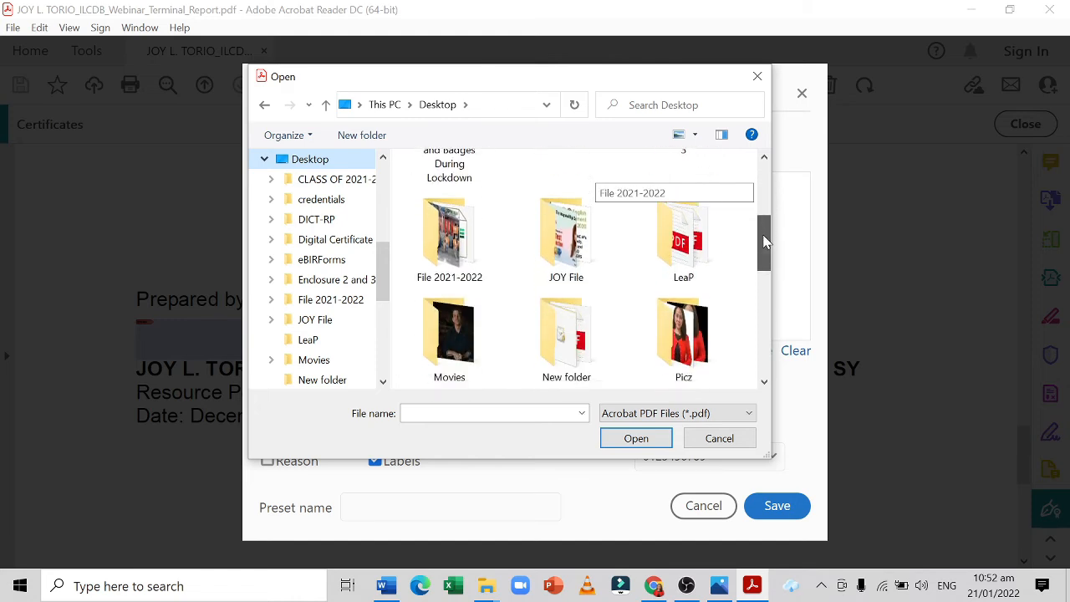
{"action": "left_click_drag", "start_coordinate": [763, 264], "coordinate": [763, 281]}
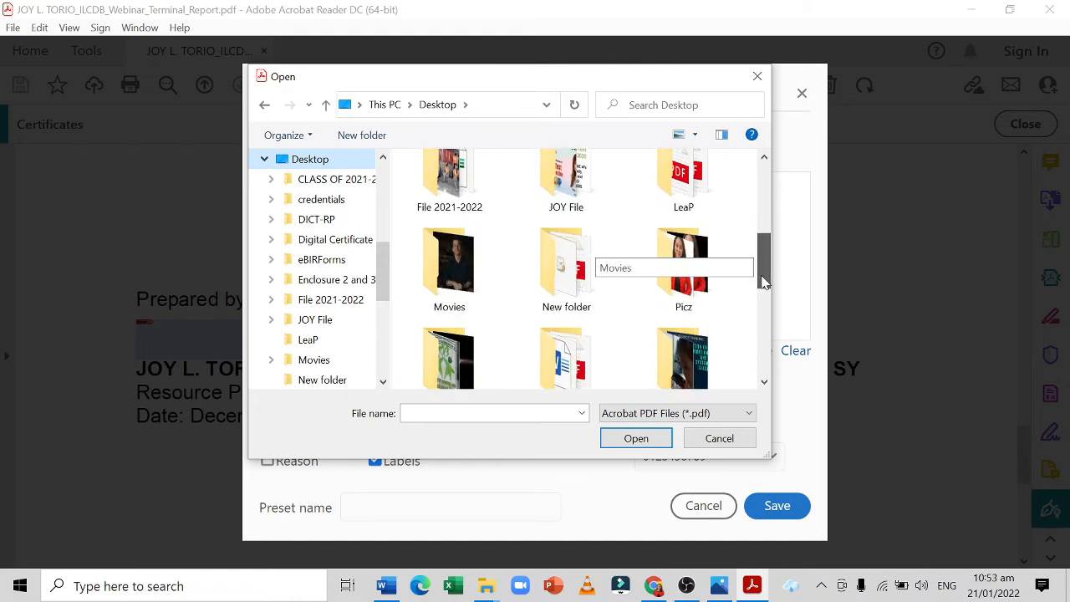
{"action": "double_click", "coordinate": [516, 322]}
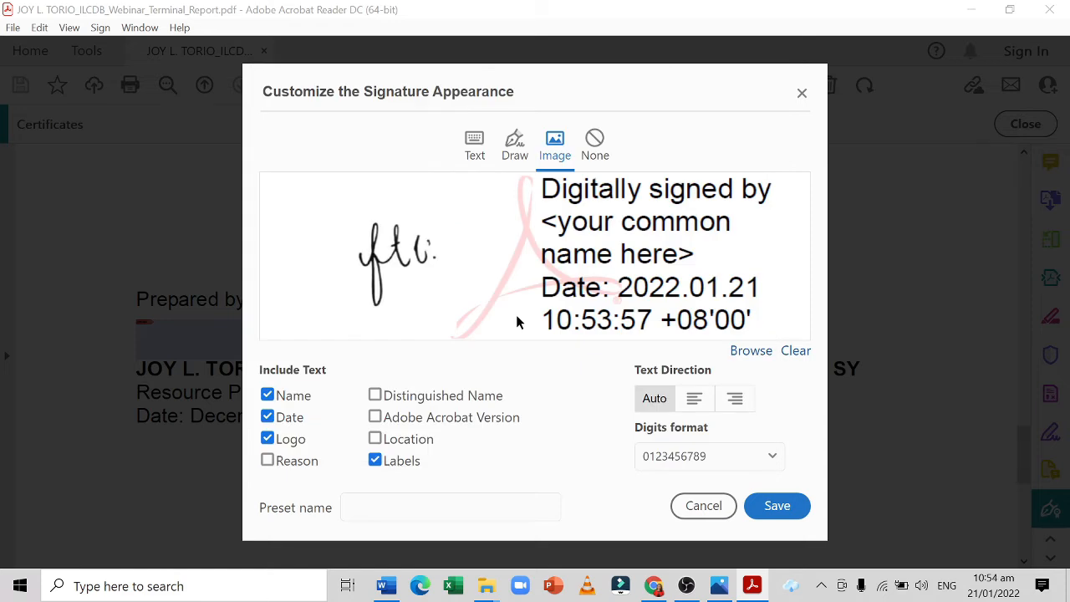
Exclude the logo and include the location in the signature text, and save the custom appearance.
{"action": "left_click", "coordinate": [267, 441]}
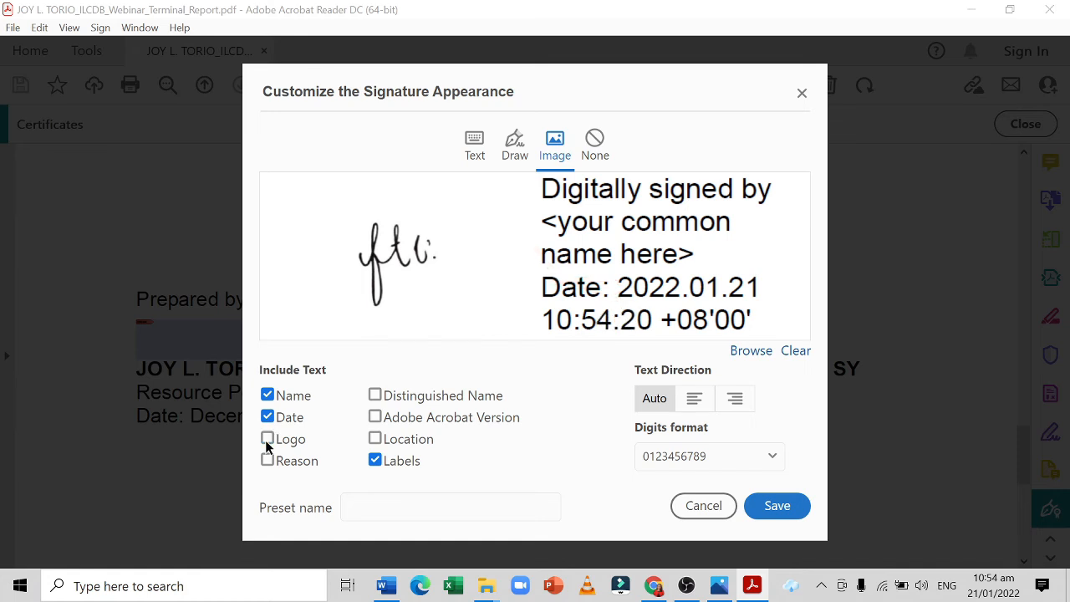
{"action": "left_click", "coordinate": [376, 440]}
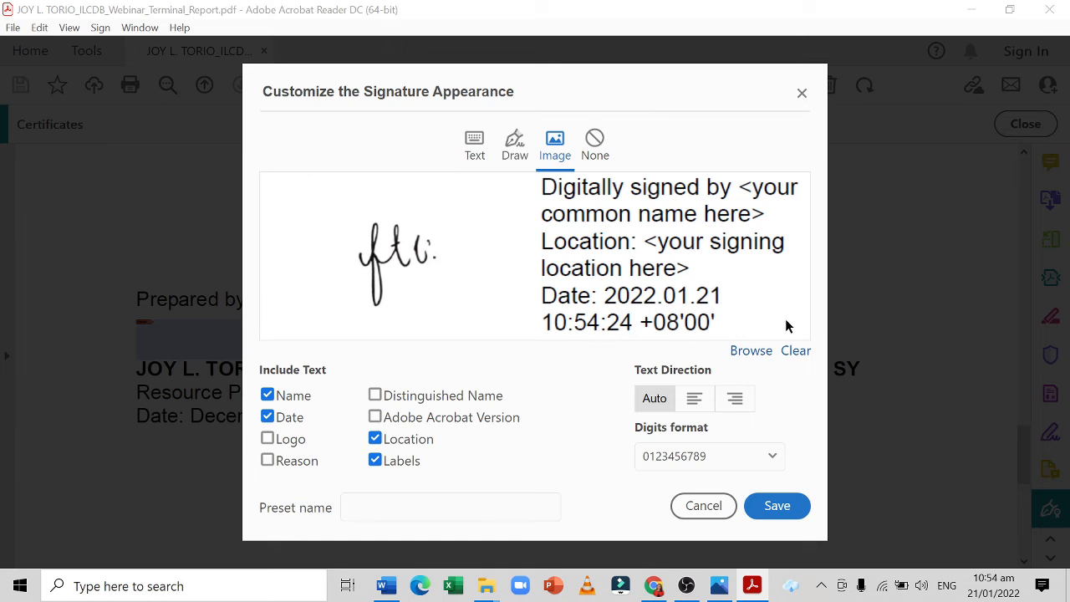
{"action": "left_click", "coordinate": [776, 506]}
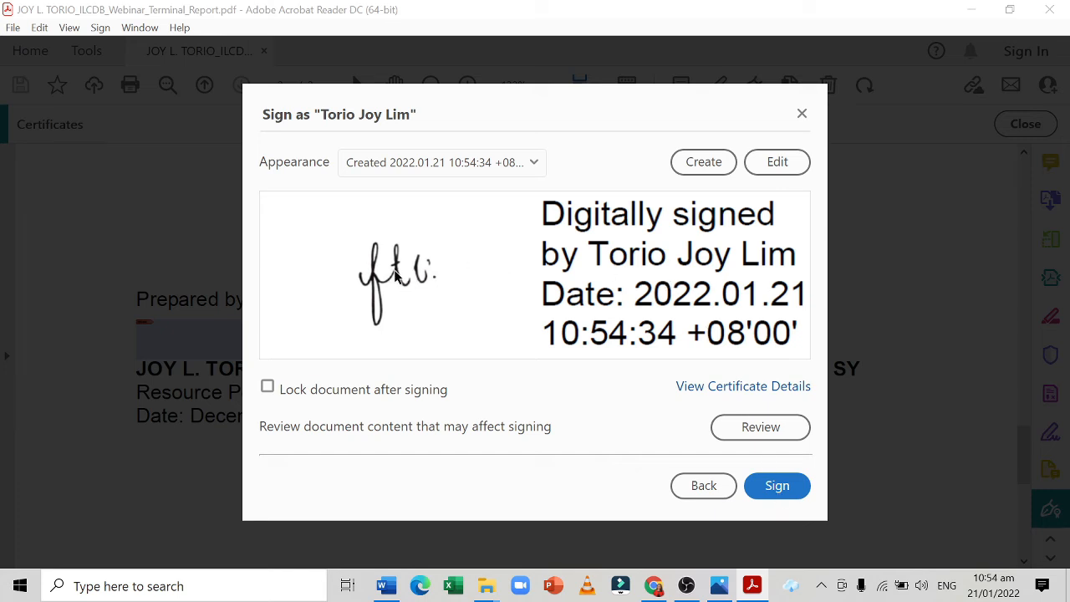
Sign with Lock document after signing enabled, saving the PDF in New folder with "_signed" added to the end of its file name.
{"action": "left_click", "coordinate": [267, 388]}
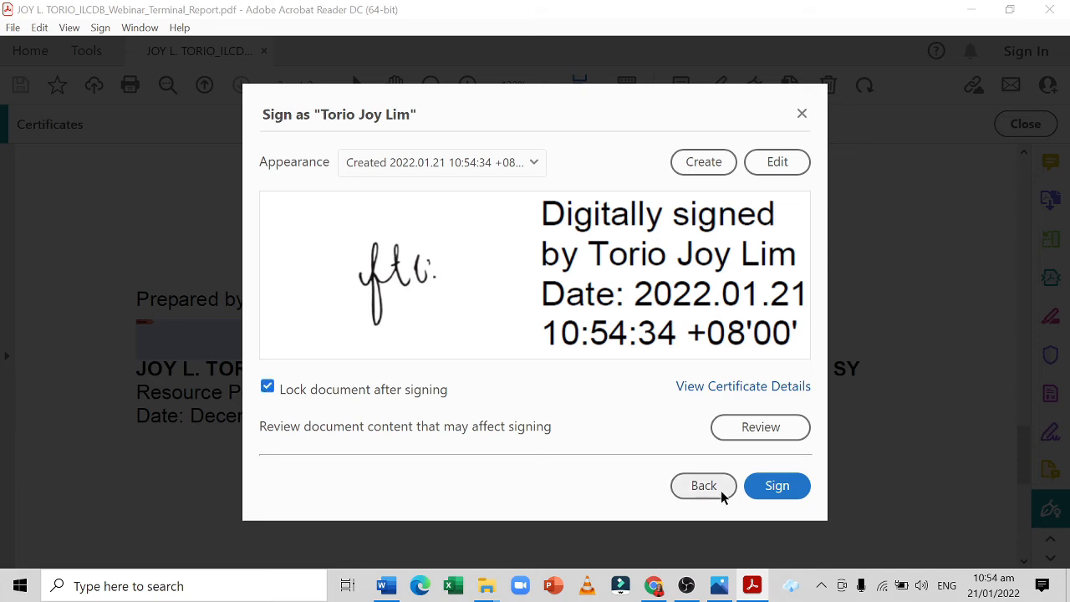
{"action": "left_click", "coordinate": [769, 485]}
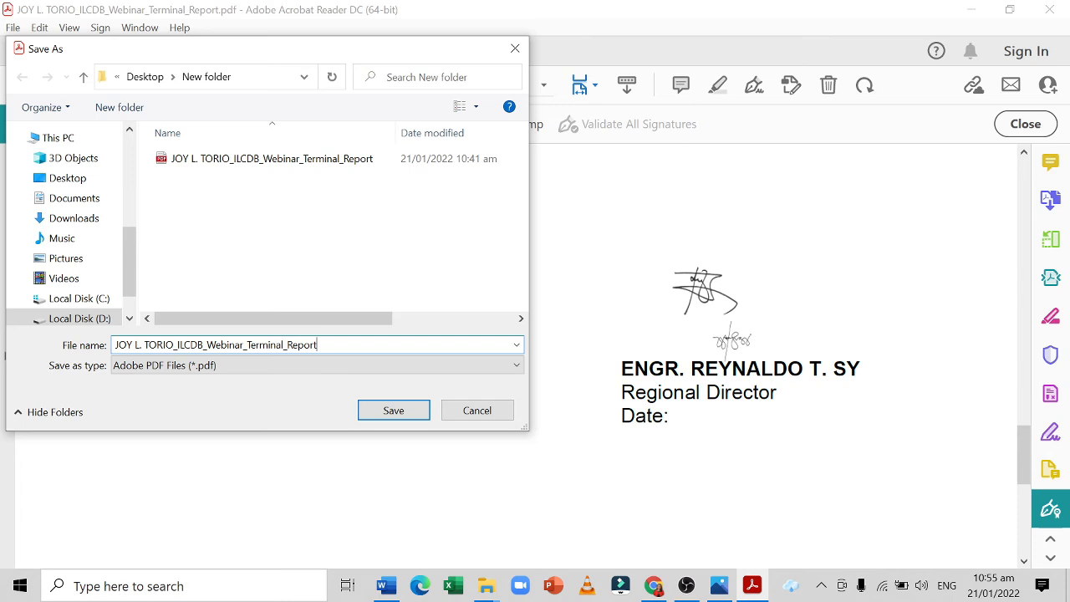
{"action": "type", "text": "_signed"}
{"action": "left_click", "coordinate": [409, 416]}
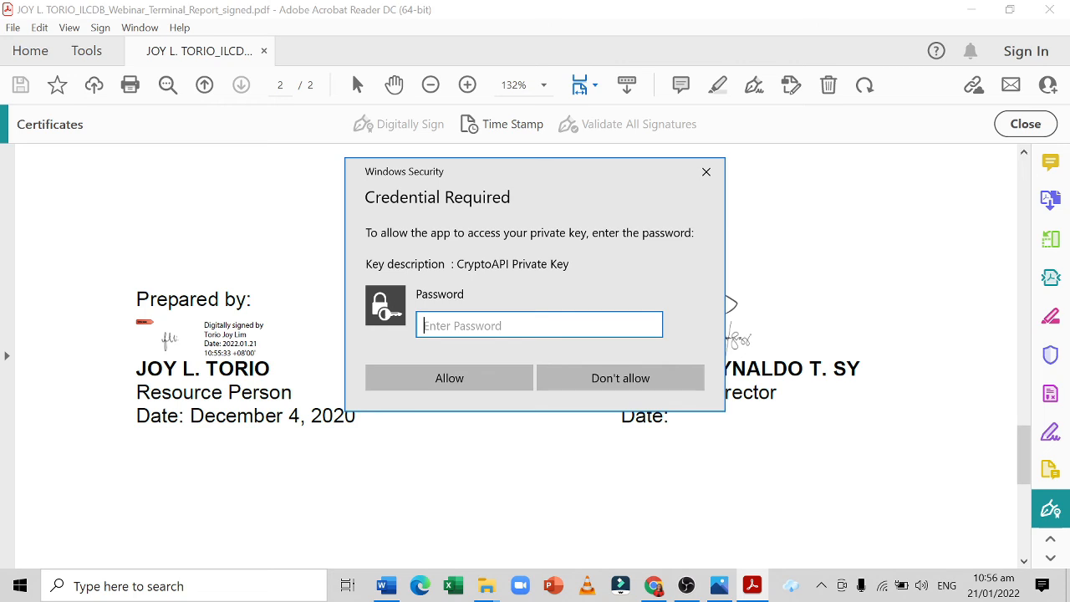
Enter the private key password and allow access to apply the signature, and dismiss the signature validation status.
{"action": "type", "text": "*************"}
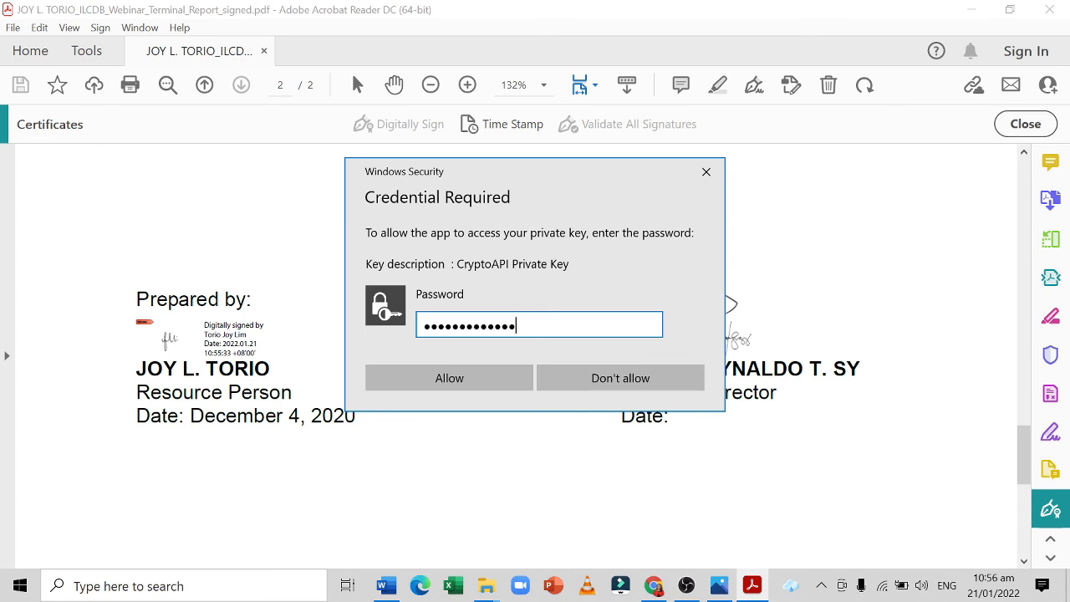
{"action": "left_click", "coordinate": [480, 375]}
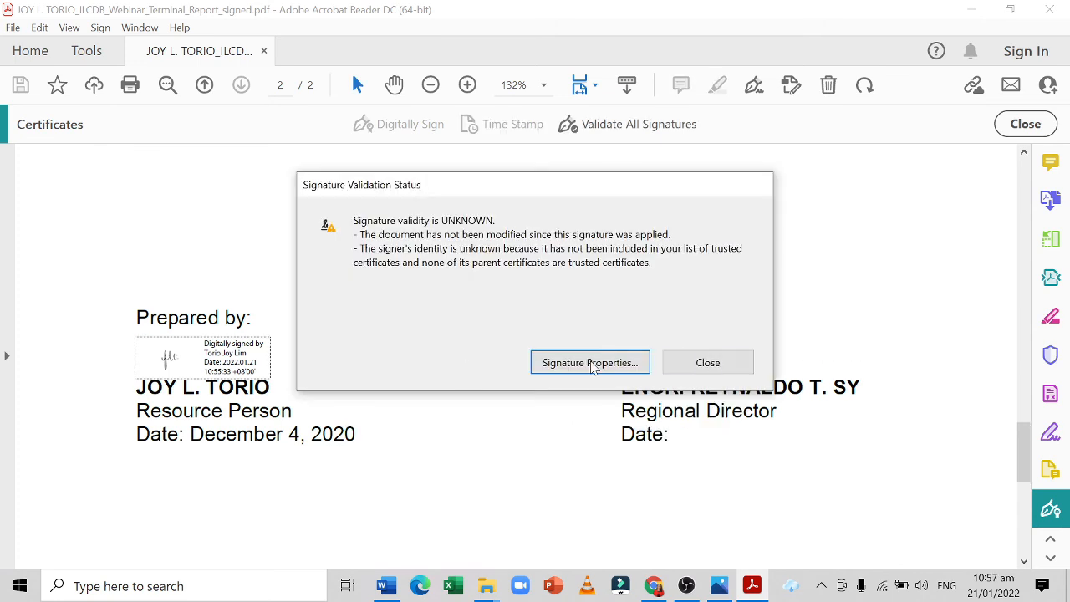
{"action": "left_click", "coordinate": [746, 369]}
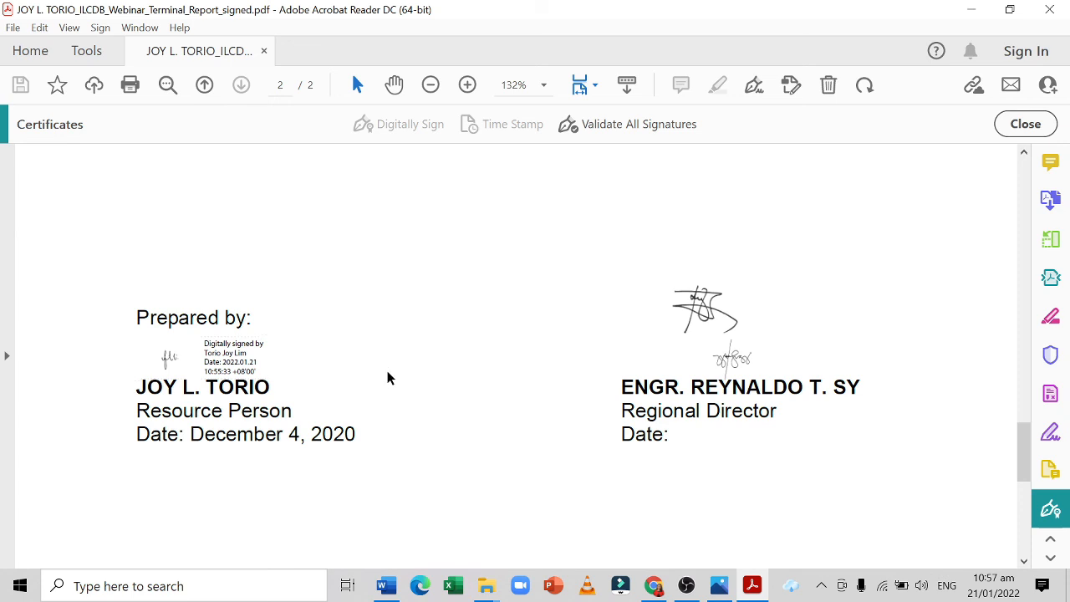
Open the signed report from New folder in Microsoft Edge and examine the enlarged signature block on page 2.
{"action": "mouse_move", "coordinate": [175, 380]}
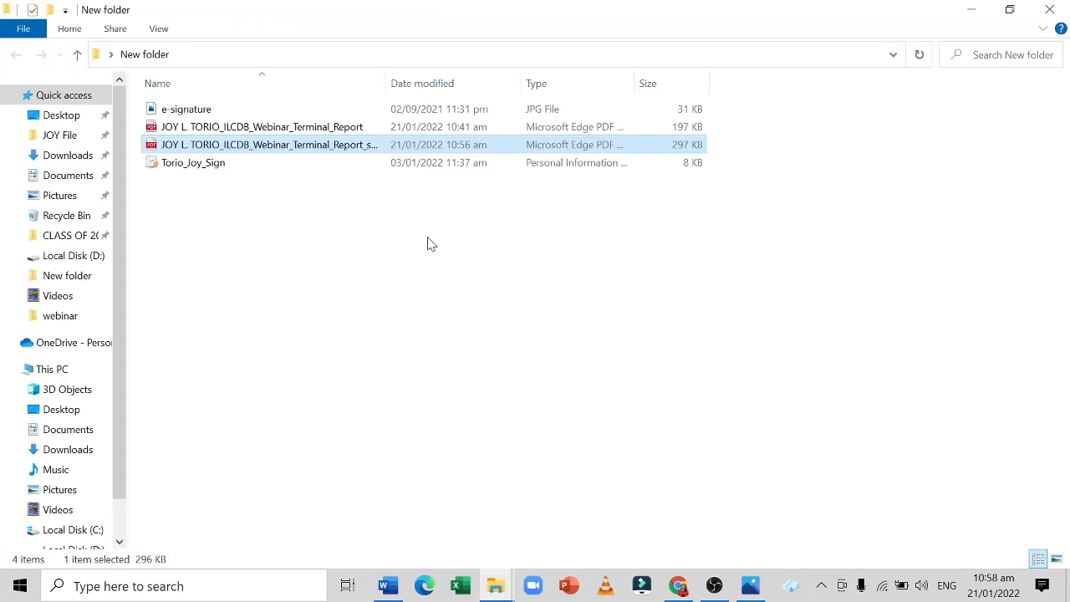
{"action": "double_click", "coordinate": [481, 149]}
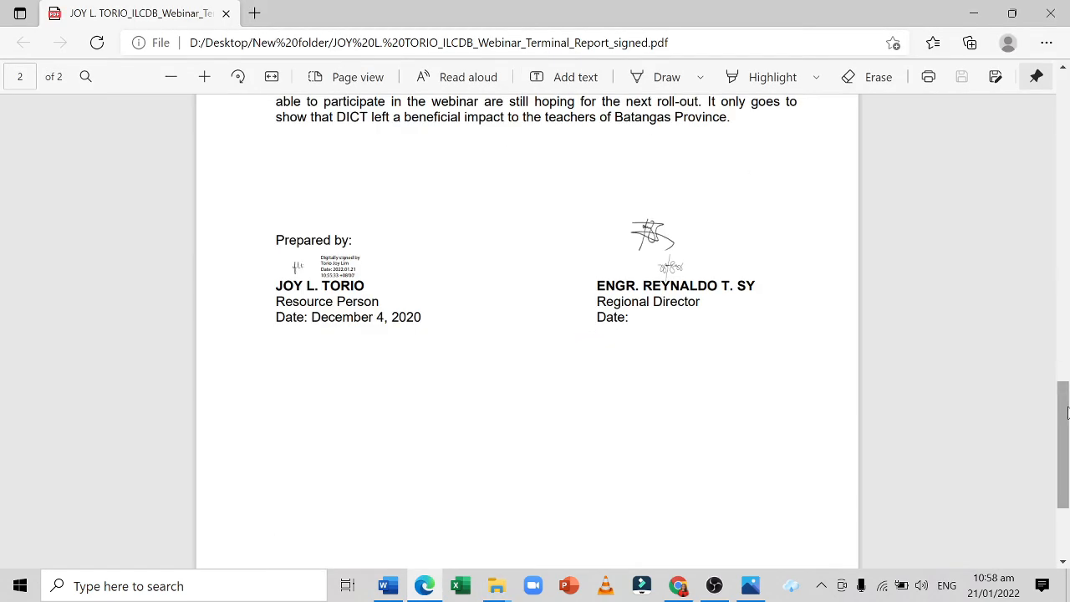
{"action": "scroll", "coordinate": [504, 154], "scroll_direction": "up", "scroll_amount": 15}
{"action": "left_click_drag", "start_coordinate": [1061, 108], "coordinate": [1056, 389]}
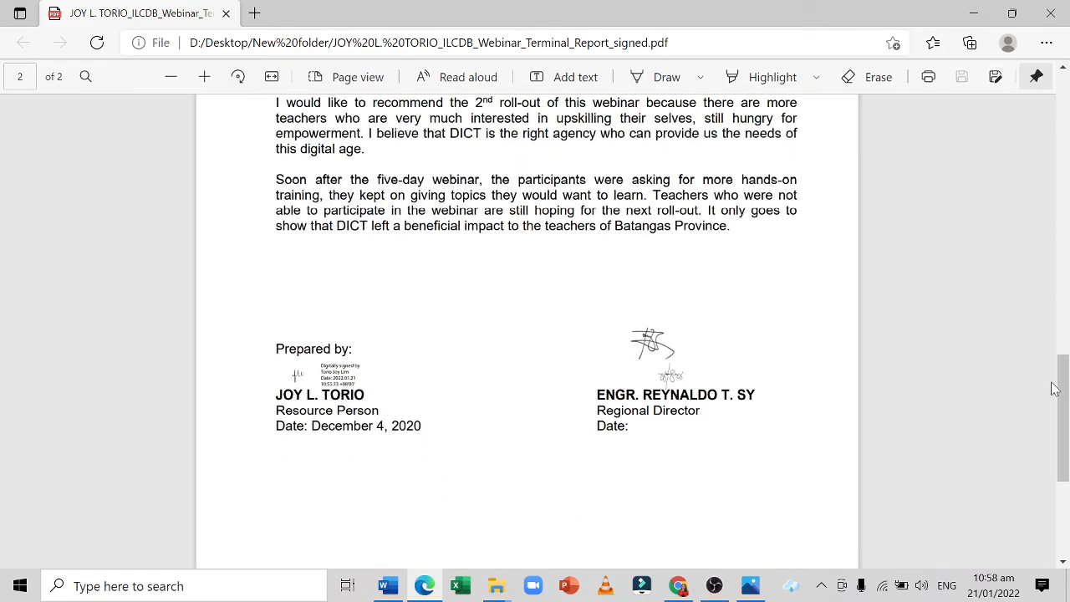
{"action": "left_click", "coordinate": [205, 76]}
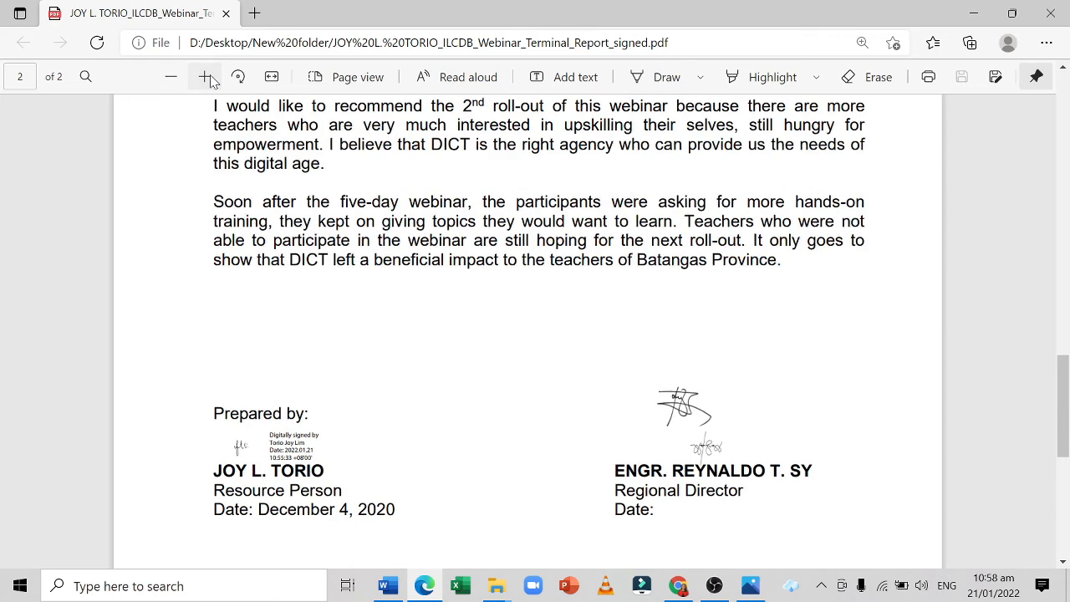
{"action": "left_click", "coordinate": [206, 76]}
{"action": "left_click_drag", "start_coordinate": [1064, 401], "coordinate": [1066, 461]}
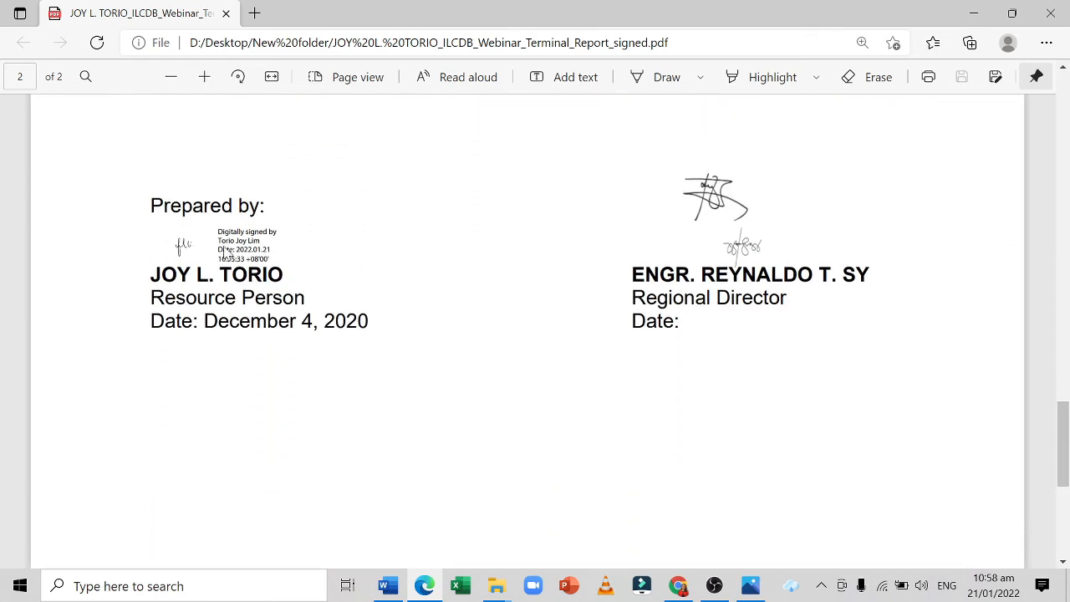